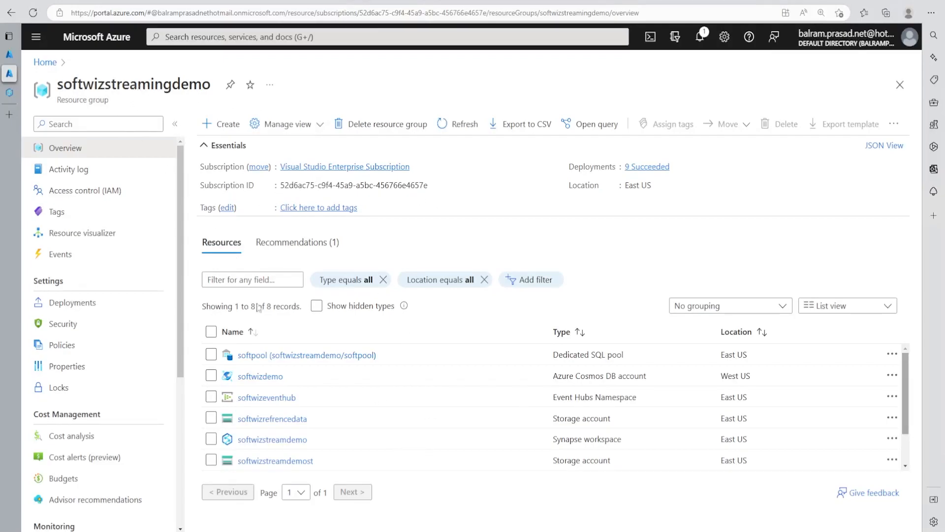
Step: Open the click-stream-events event hub inside the softwizeventhub namespace
{"action": "left_click", "coordinate": [267, 397]}
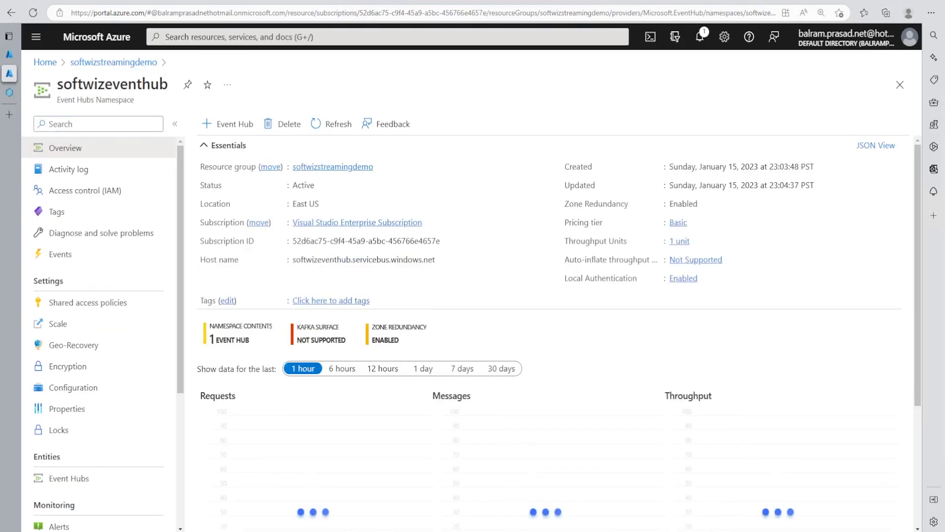
{"action": "scroll", "coordinate": [549, 335], "scroll_direction": "down", "scroll_amount": 3}
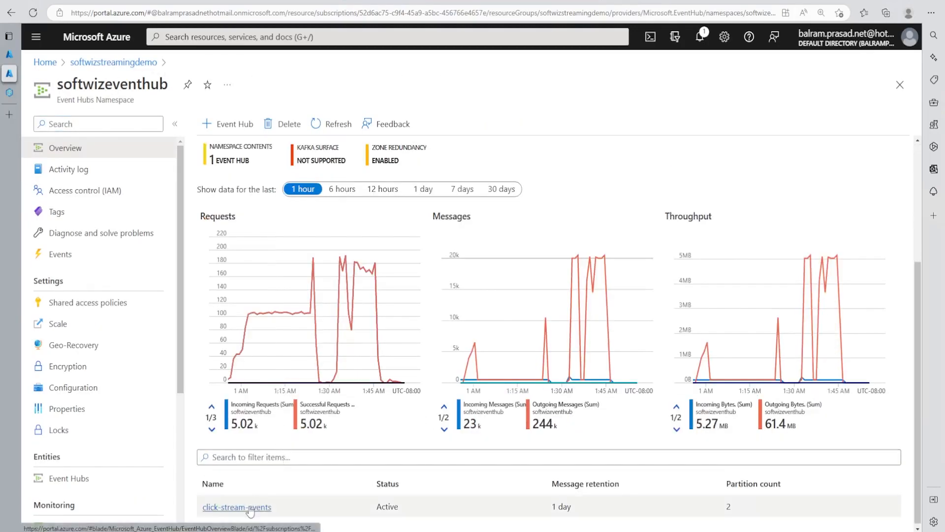
{"action": "left_click", "coordinate": [250, 511]}
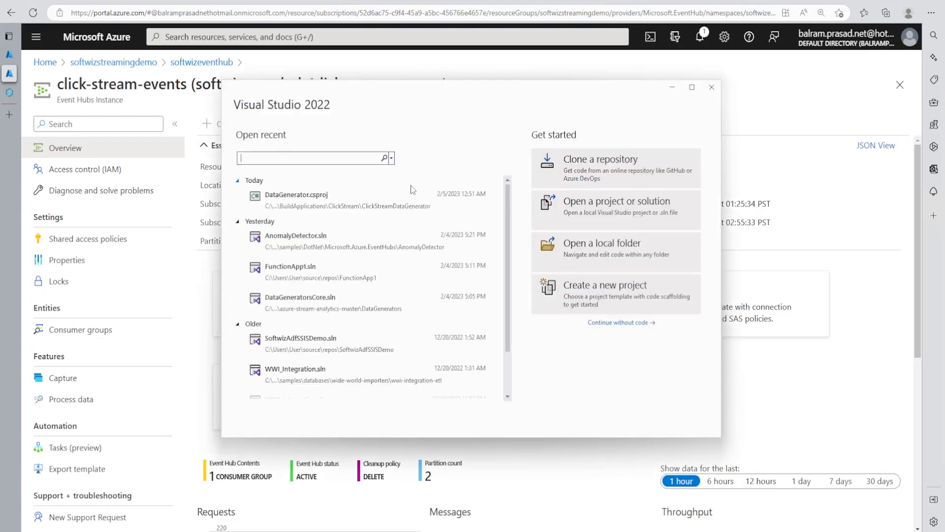
Step: Switch to Visual Studio, load the recent DataGenerator.csproj project and open DataGeneratorFunction.cs
{"action": "left_click", "coordinate": [349, 207]}
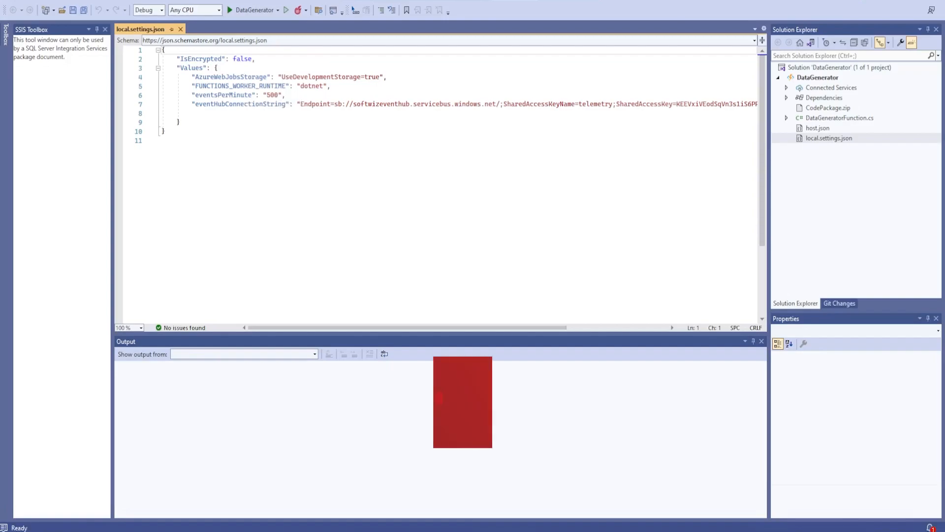
{"action": "double_click", "coordinate": [832, 118]}
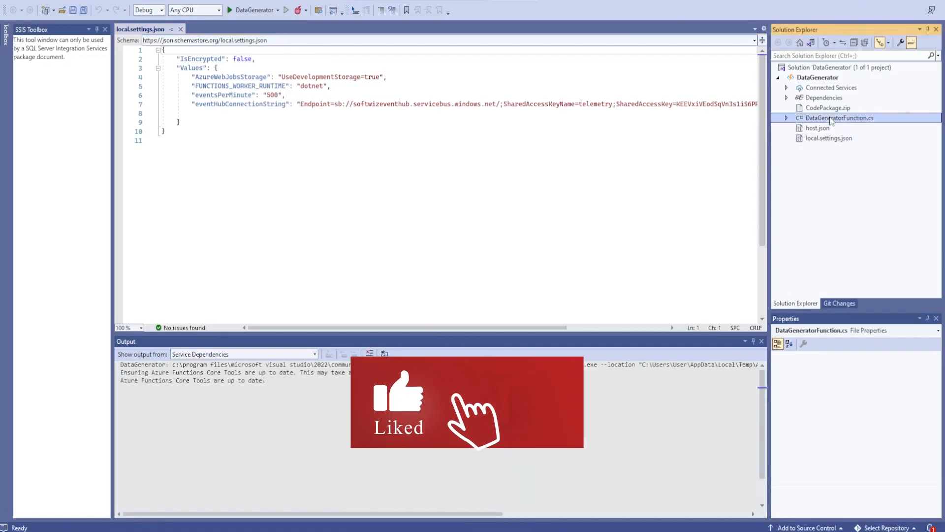
Step: Review the event-generating code and its ClickStreamEvent, Request and Response classes, and run the DataGenerator project
{"action": "scroll", "coordinate": [439, 184], "scroll_direction": "down", "scroll_amount": 2}
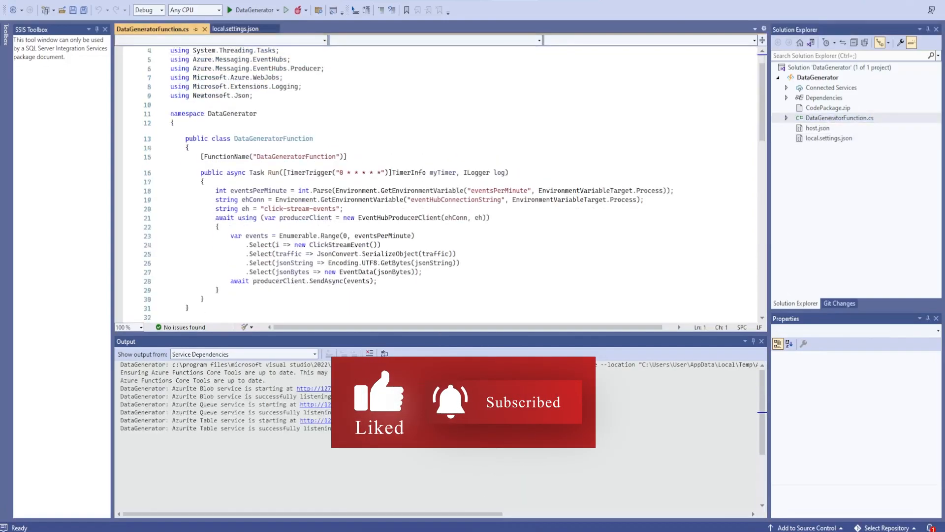
{"action": "scroll", "coordinate": [438, 185], "scroll_direction": "down", "scroll_amount": 7}
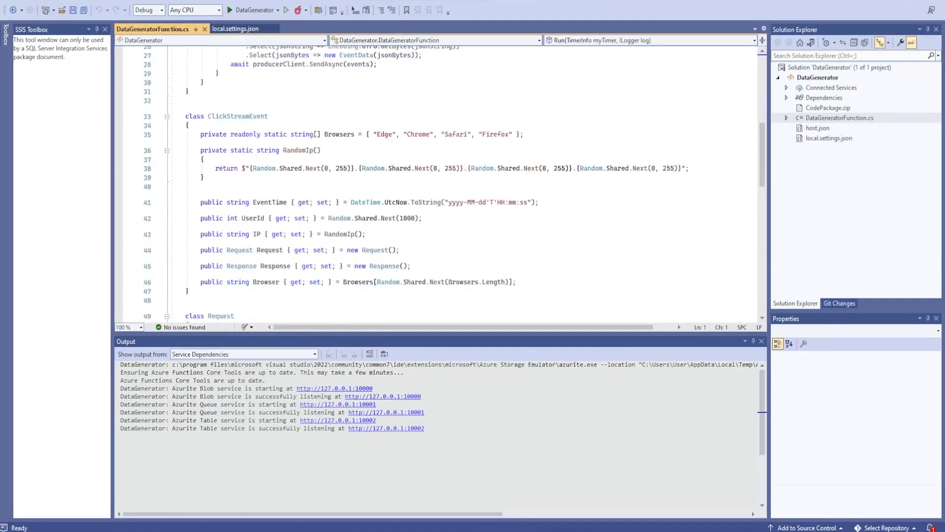
{"action": "scroll", "coordinate": [438, 184], "scroll_direction": "down", "scroll_amount": 4}
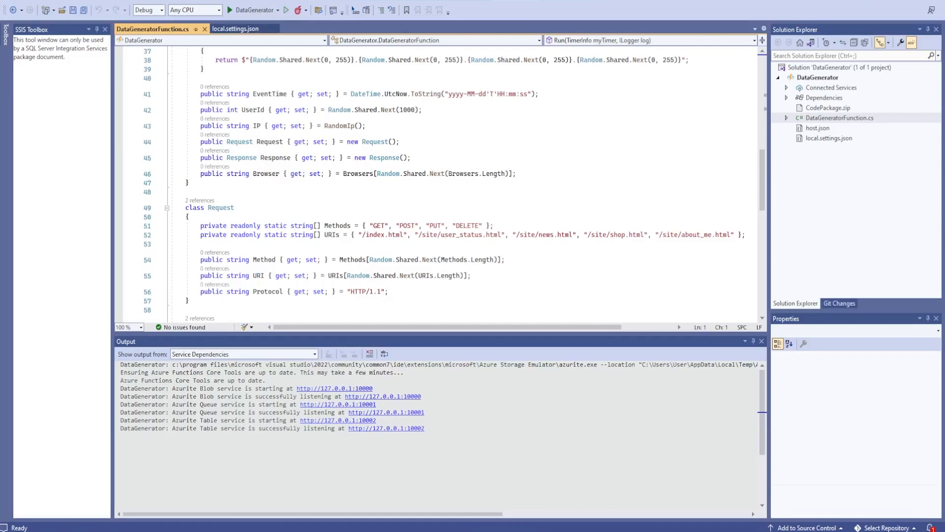
{"action": "scroll", "coordinate": [438, 184], "scroll_direction": "down", "scroll_amount": 2}
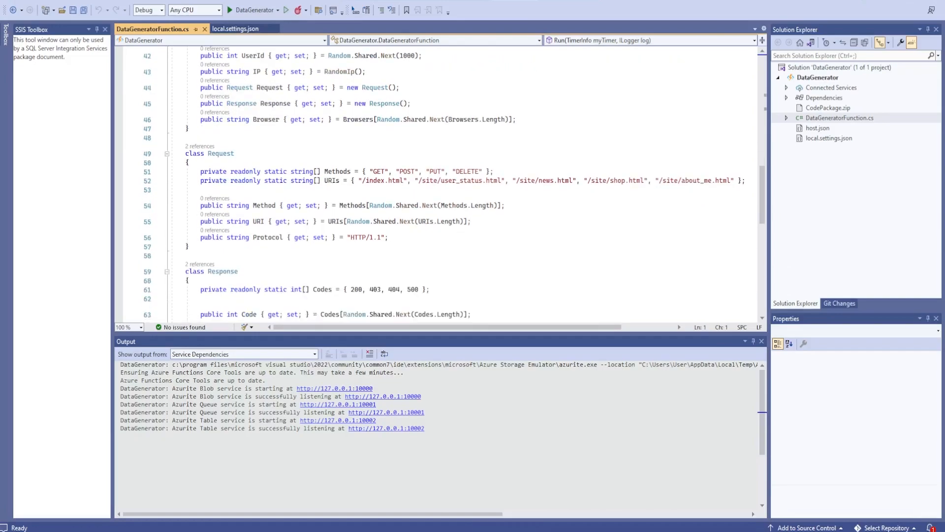
{"action": "left_click", "coordinate": [254, 10]}
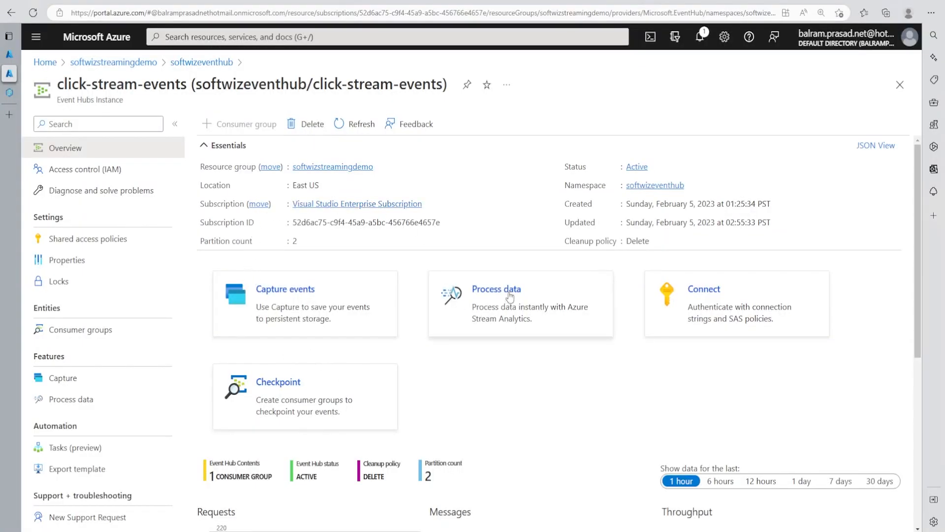
Step: Back in the Azure portal, create a Stream Analytics job named deltajob that captures click-stream-events data to ADLS Gen2 in Delta Lake format
{"action": "left_click", "coordinate": [510, 297]}
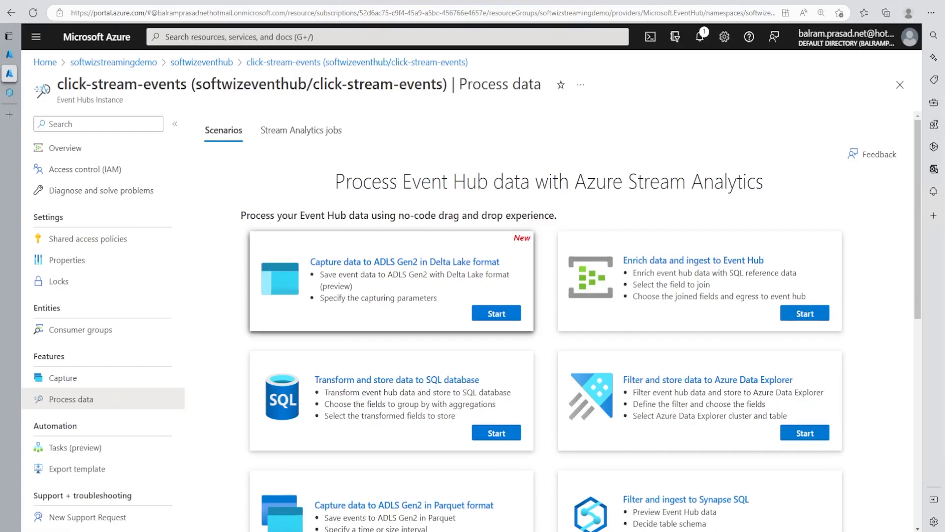
{"action": "left_click", "coordinate": [496, 313]}
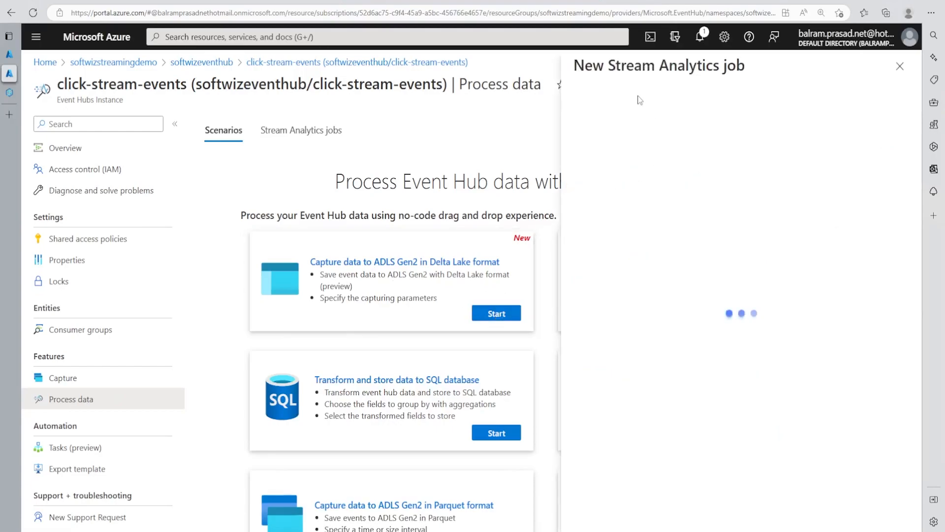
{"action": "left_click", "coordinate": [630, 144]}
{"action": "type", "text": "det"}
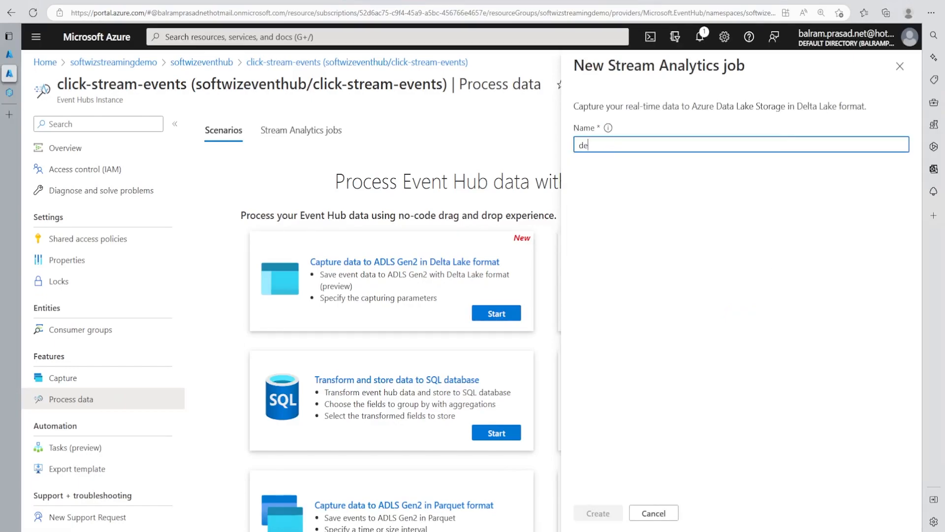
{"action": "key", "text": "BackSpace"}
{"action": "type", "text": "ltajob"}
{"action": "key", "text": "Return"}
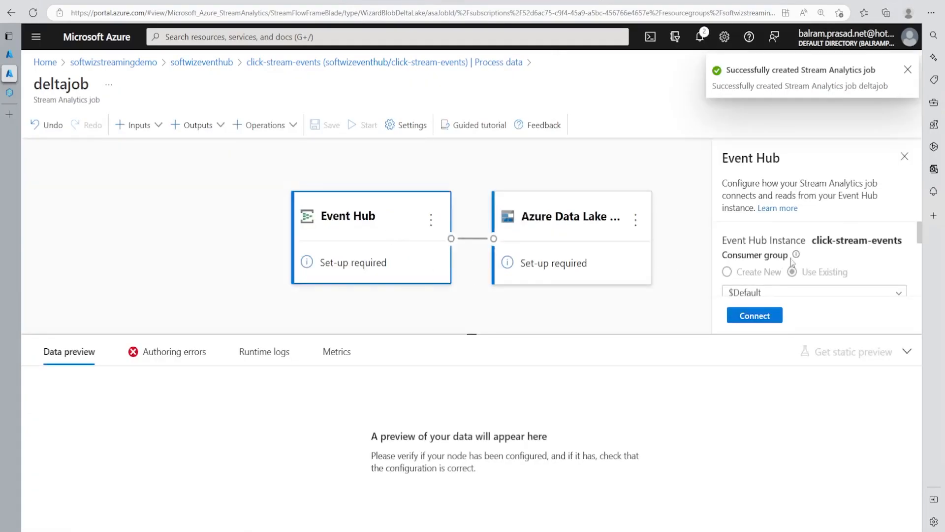
Step: Review the Event Hub input's consumer group, serialization and authentication settings and connect it
{"action": "scroll", "coordinate": [807, 258], "scroll_direction": "down", "scroll_amount": 1}
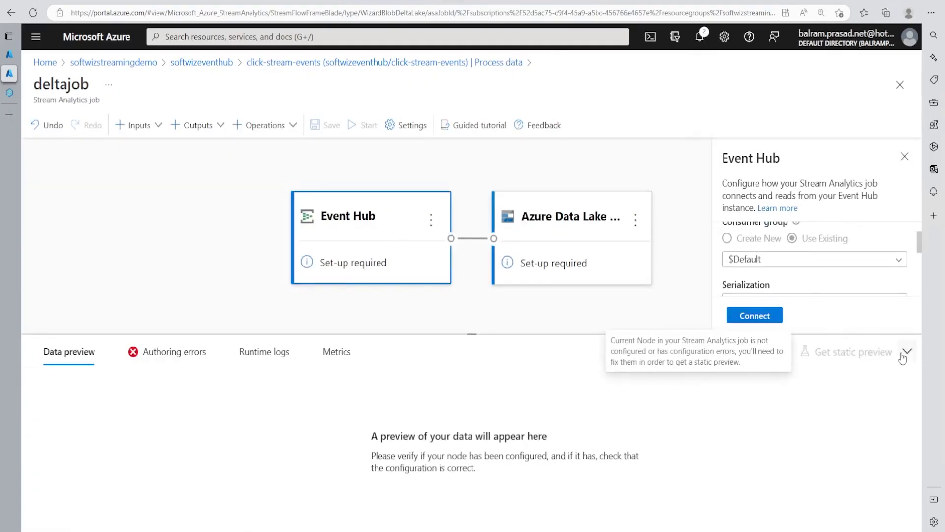
{"action": "key", "text": "ctrl+minus"}
{"action": "scroll", "coordinate": [799, 289], "scroll_direction": "down", "scroll_amount": 2}
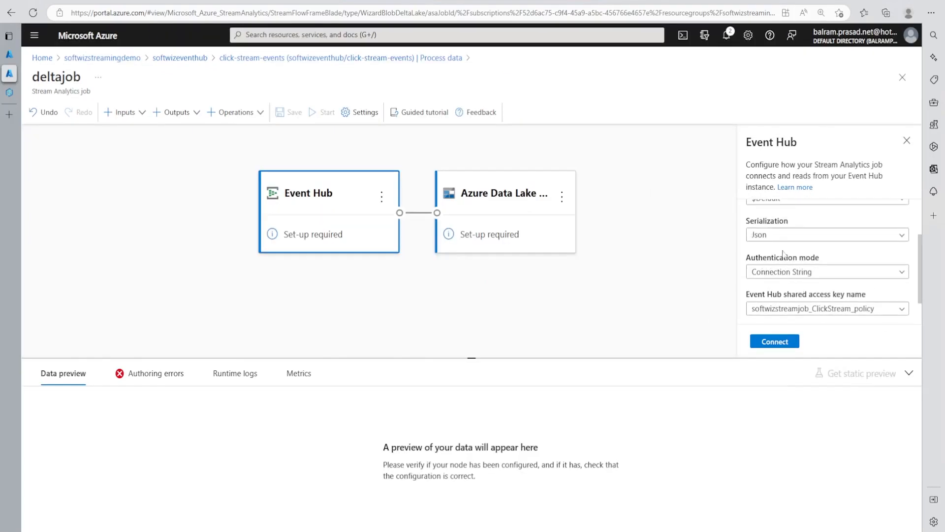
{"action": "scroll", "coordinate": [788, 239], "scroll_direction": "up", "scroll_amount": 1}
{"action": "scroll", "coordinate": [780, 236], "scroll_direction": "up", "scroll_amount": 2}
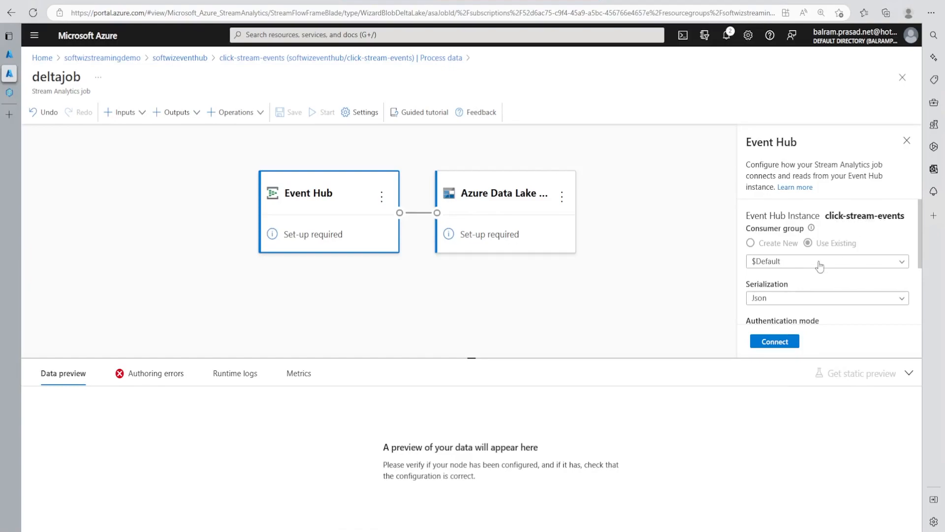
{"action": "left_click", "coordinate": [785, 346]}
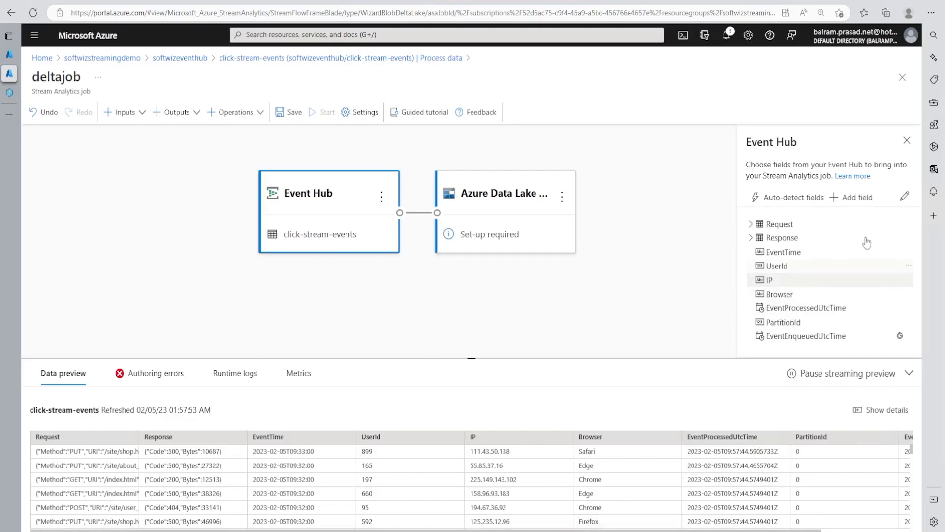
Step: Remove the Request and Response fields from the Event Hub input
{"action": "left_click", "coordinate": [908, 225]}
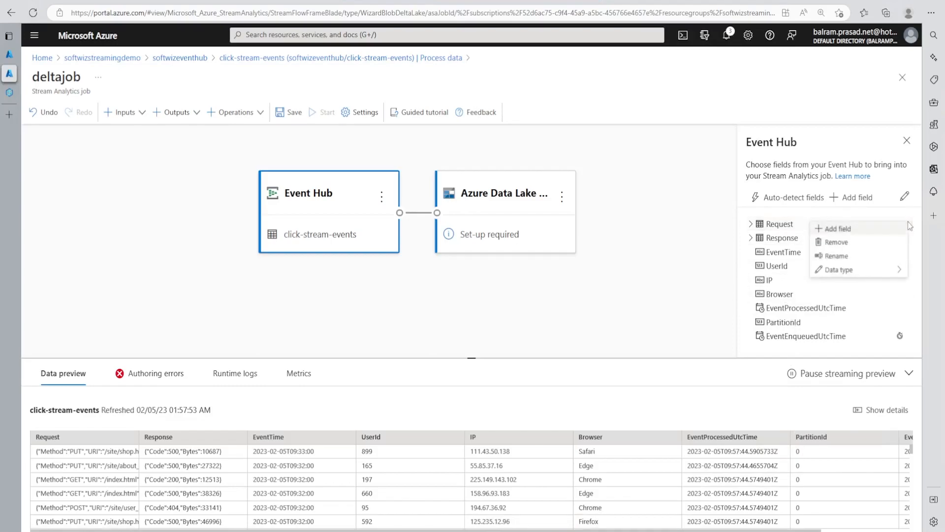
{"action": "left_click", "coordinate": [839, 241]}
{"action": "left_click", "coordinate": [909, 237]}
{"action": "left_click", "coordinate": [869, 246]}
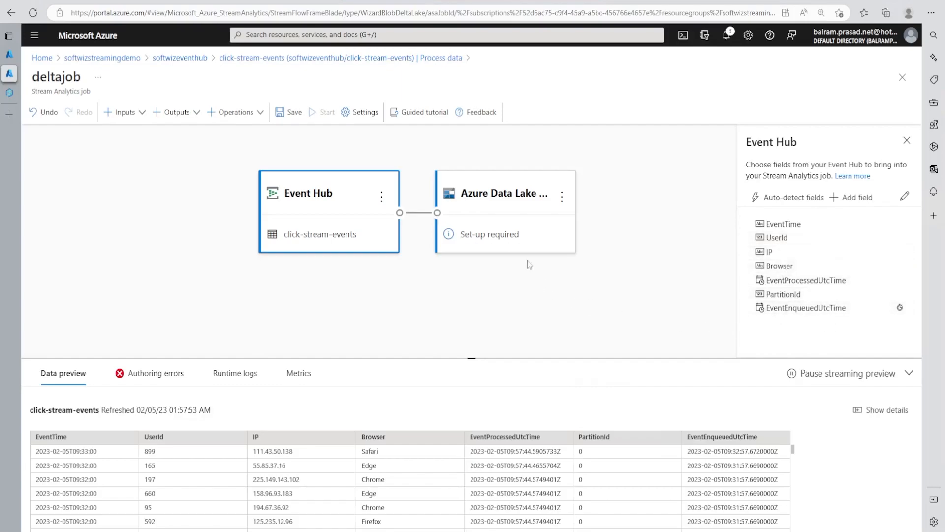
Step: Set the Azure Data Lake Storage Gen2 output's storage account to softwizstreamdemost and check its container and authentication settings
{"action": "left_click", "coordinate": [515, 209]}
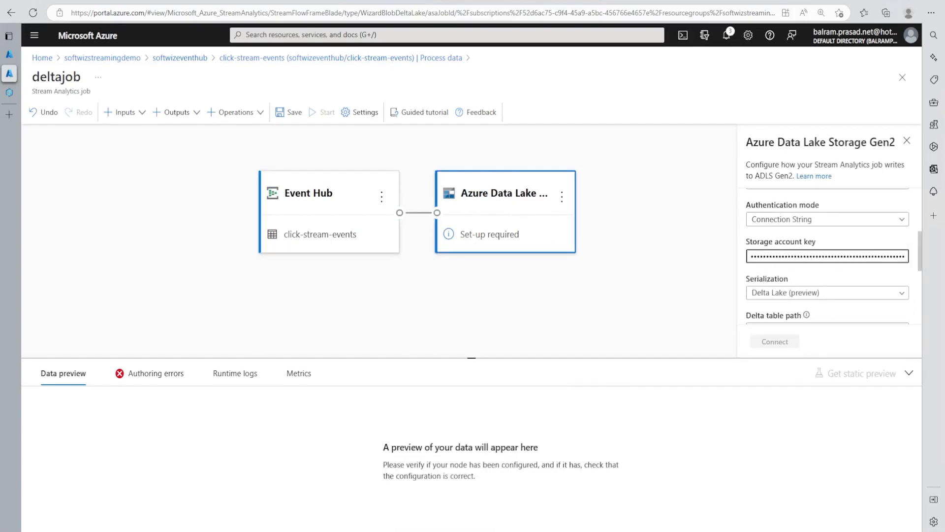
{"action": "scroll", "coordinate": [837, 237], "scroll_direction": "up", "scroll_amount": 3}
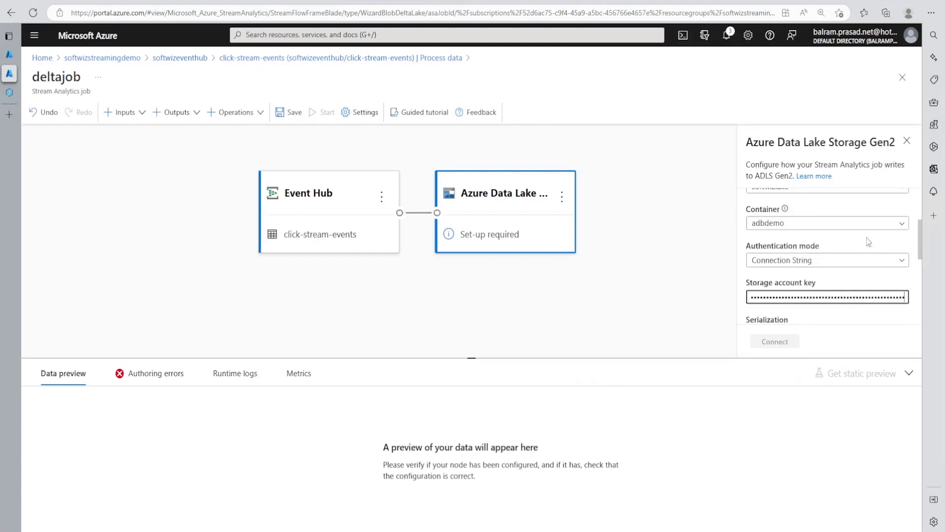
{"action": "left_click", "coordinate": [787, 228]}
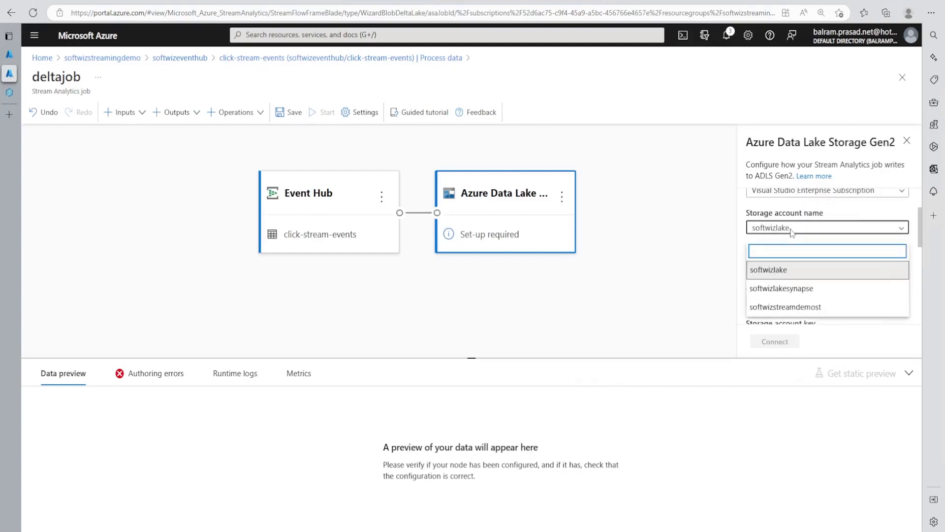
{"action": "left_click", "coordinate": [811, 308]}
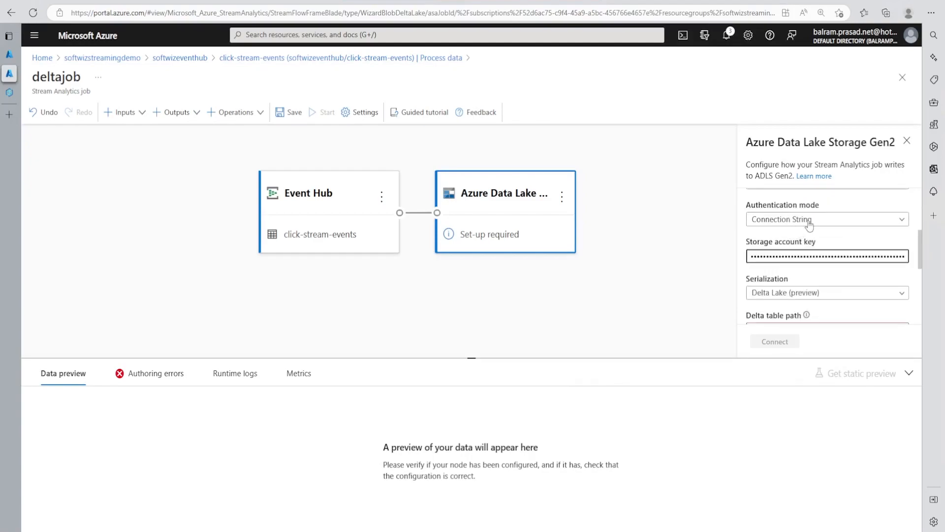
{"action": "scroll", "coordinate": [799, 230], "scroll_direction": "up", "scroll_amount": 1}
{"action": "scroll", "coordinate": [788, 235], "scroll_direction": "up", "scroll_amount": 1}
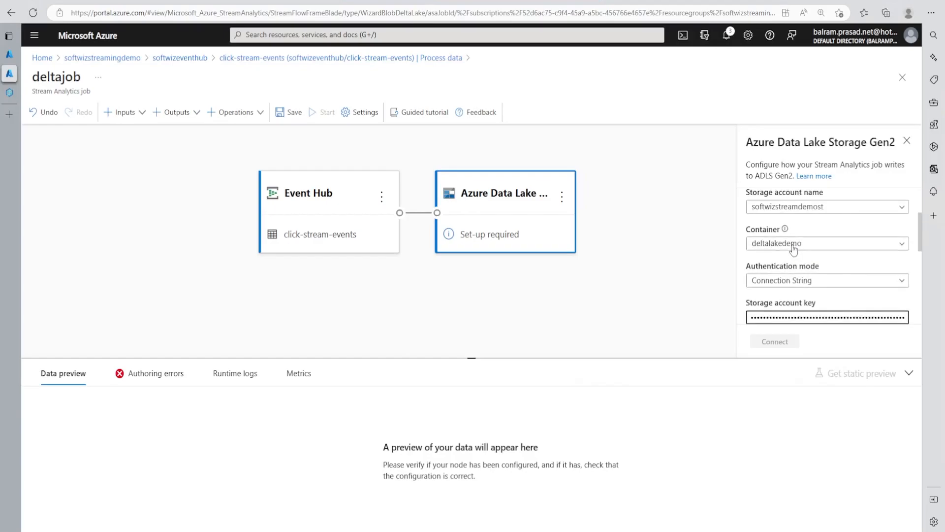
{"action": "scroll", "coordinate": [806, 223], "scroll_direction": "up", "scroll_amount": 1}
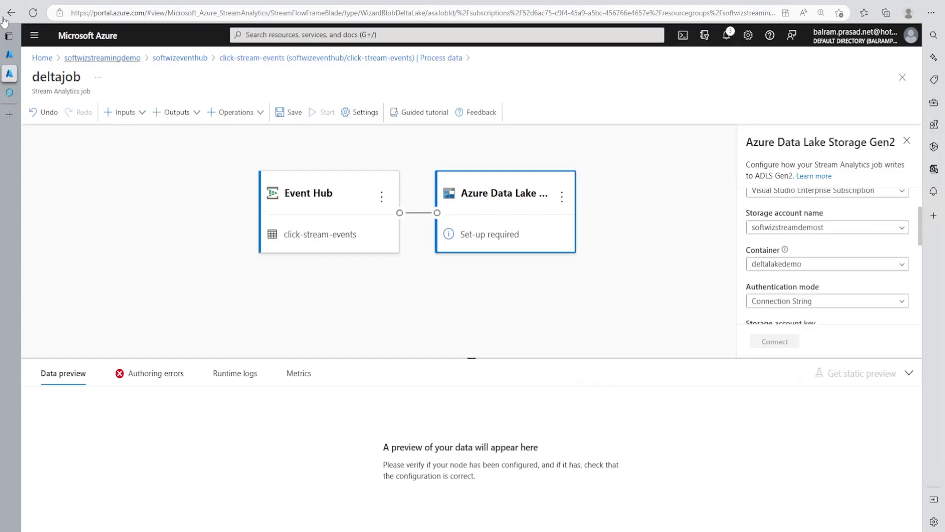
Step: In the other portal tab, open the softwizstreamdemost storage account from the softwizstreamingdemo resource group and check its hierarchical namespace setting
{"action": "left_click", "coordinate": [9, 55]}
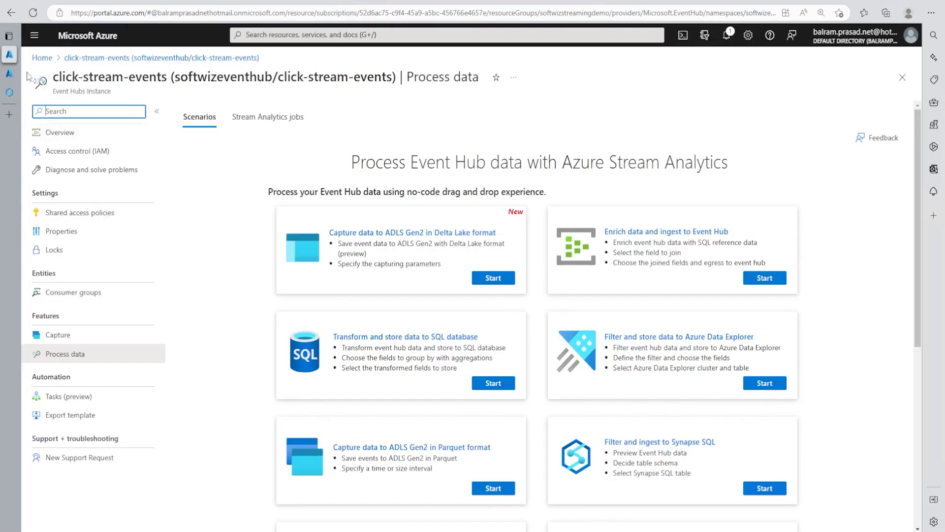
{"action": "left_click", "coordinate": [43, 57]}
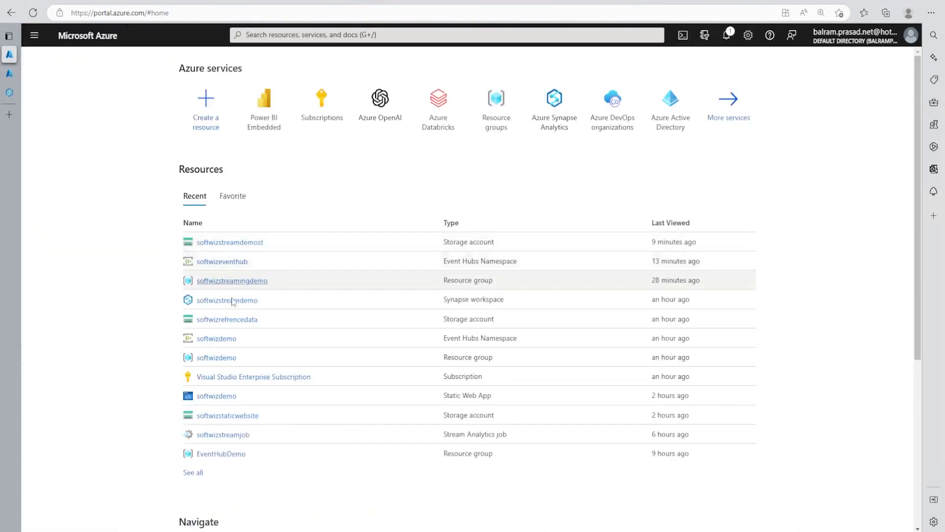
{"action": "left_click", "coordinate": [237, 278]}
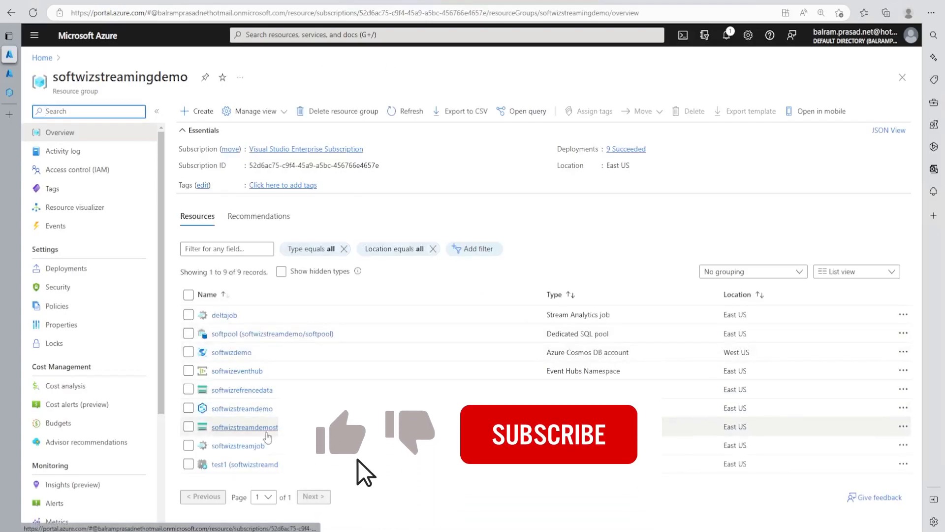
{"action": "left_click", "coordinate": [245, 426]}
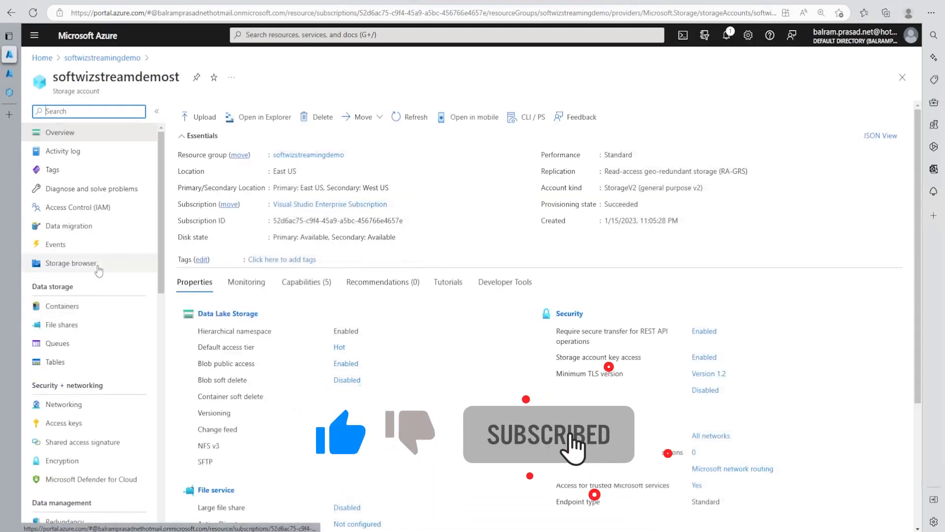
{"action": "left_click_drag", "start_coordinate": [261, 330], "coordinate": [346, 331]}
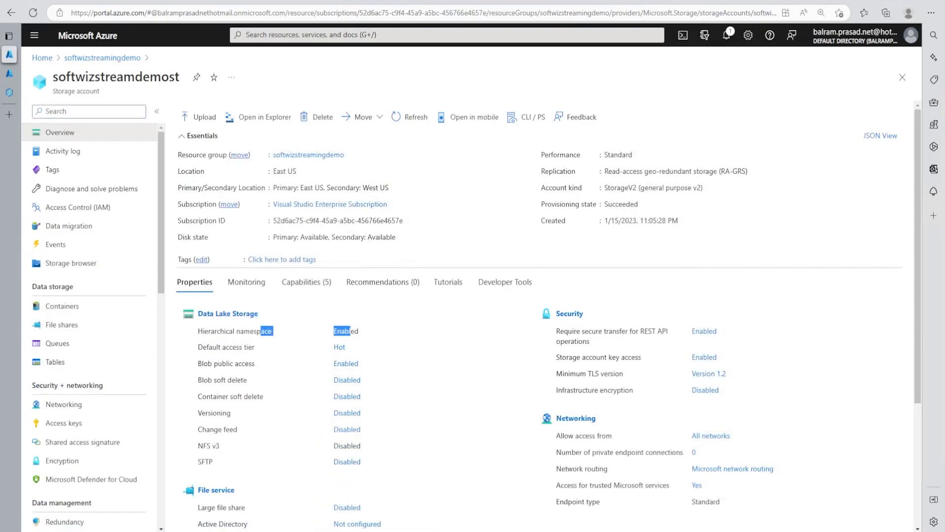
Step: Browse the contents of the deltalakedemo blob container in the softwizstreamdemost storage account
{"action": "left_click", "coordinate": [96, 264]}
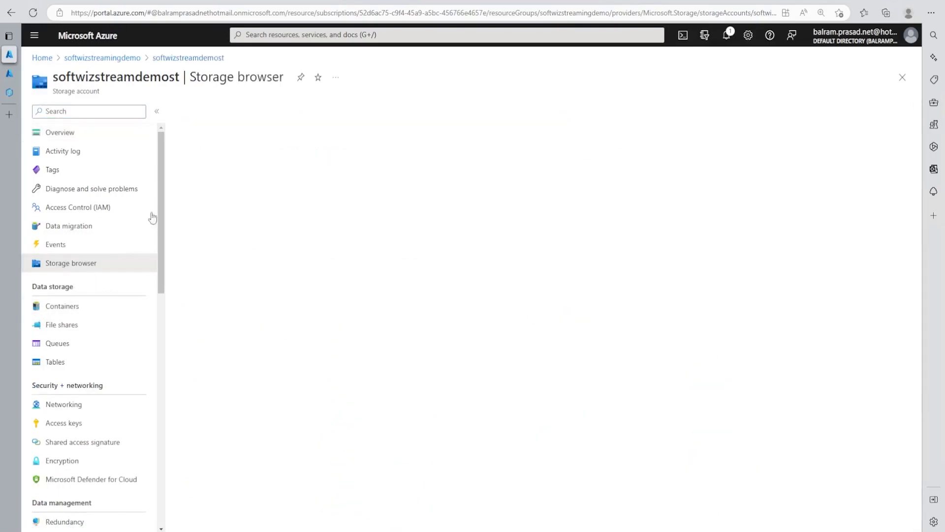
{"action": "left_click", "coordinate": [256, 178]}
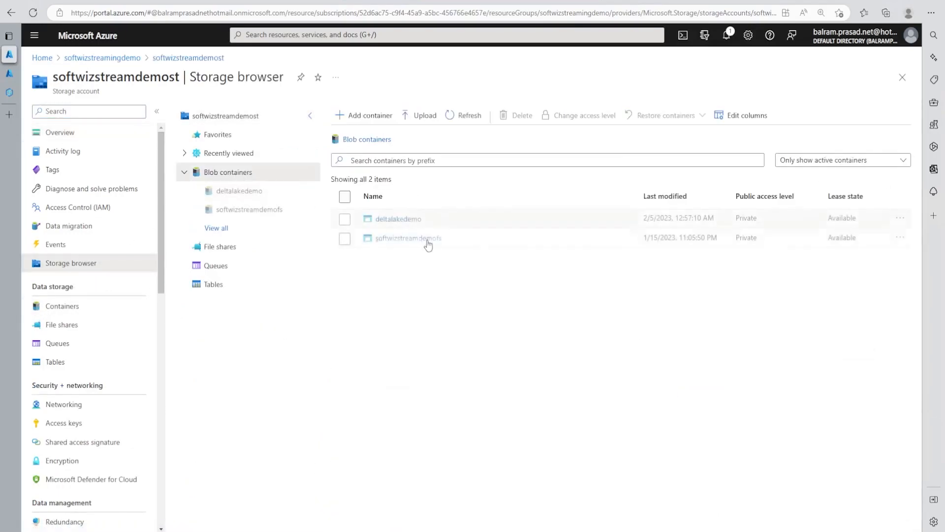
{"action": "left_click", "coordinate": [399, 219]}
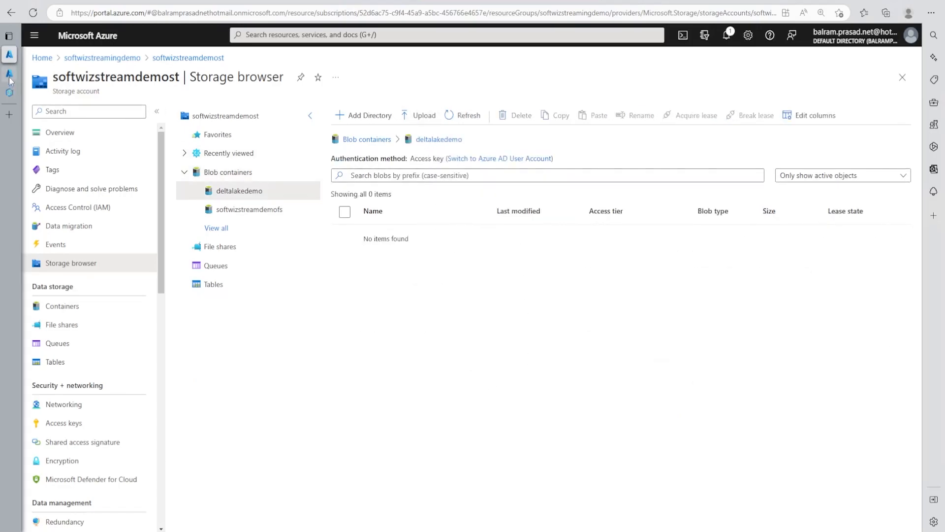
Step: Back in the deltajob tab, set the output's Delta table path to clickstream, connect it, and dismiss the browser's password-saving offer
{"action": "mouse_move", "coordinate": [12, 80]}
{"action": "left_click", "coordinate": [49, 73]}
{"action": "scroll", "coordinate": [792, 266], "scroll_direction": "down", "scroll_amount": 3}
{"action": "left_click", "coordinate": [788, 289]}
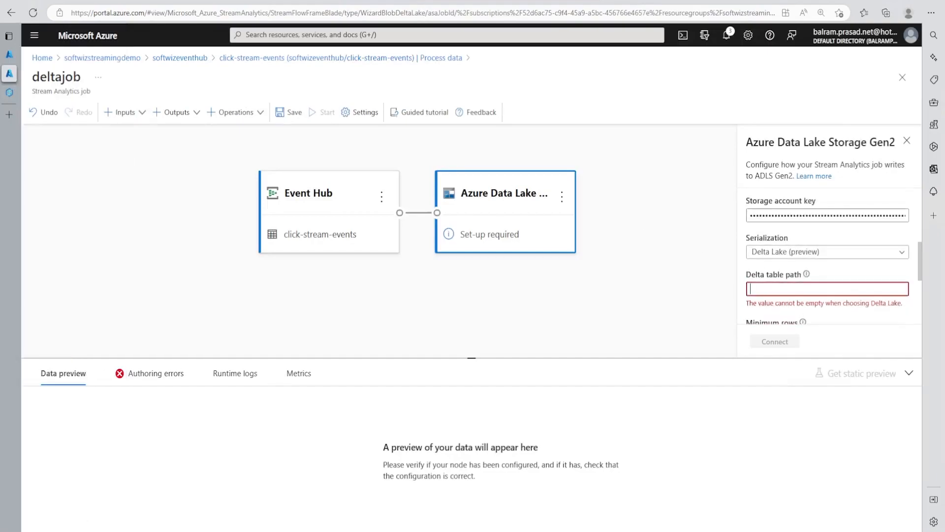
{"action": "type", "text": "clickstream"}
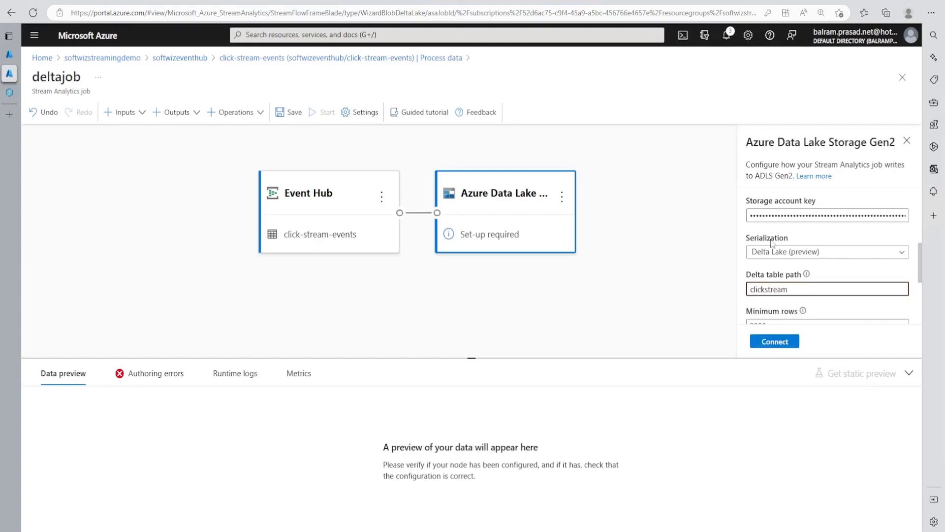
{"action": "scroll", "coordinate": [771, 243], "scroll_direction": "down", "scroll_amount": 1}
{"action": "left_click", "coordinate": [775, 341]}
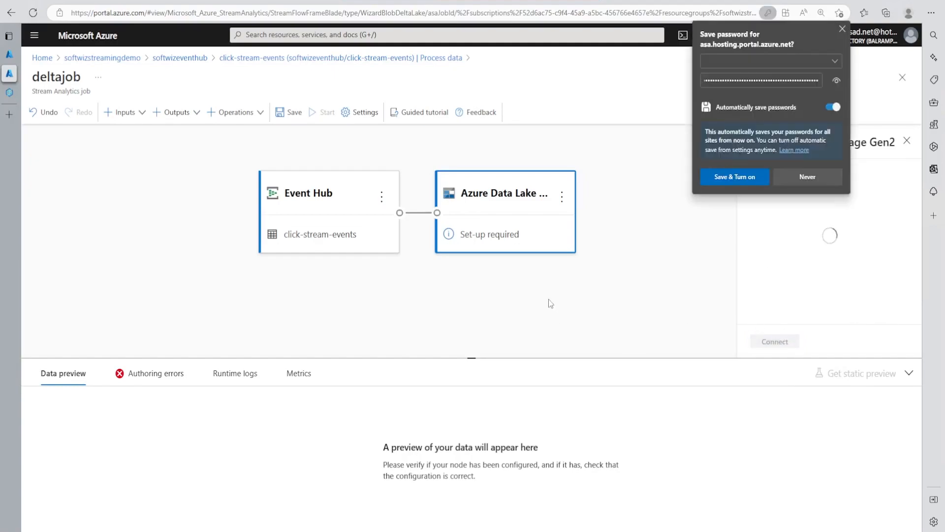
{"action": "left_click", "coordinate": [842, 28]}
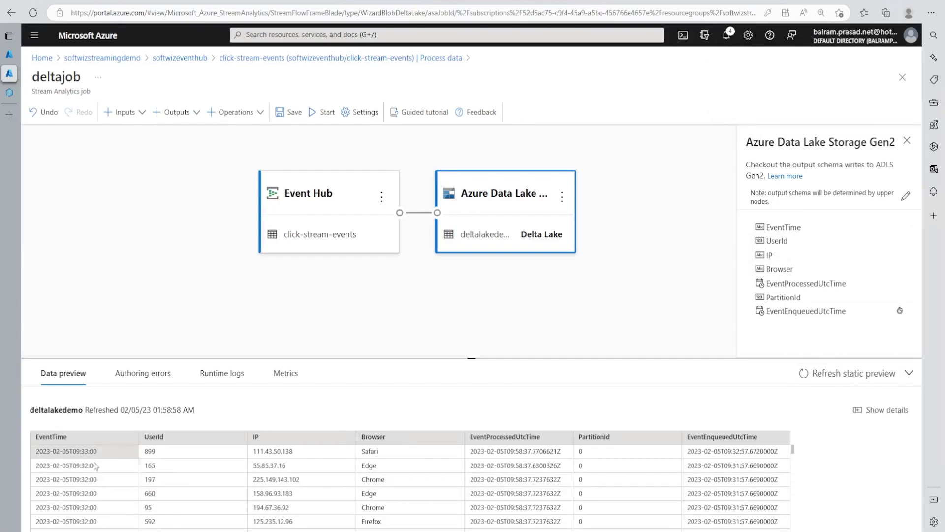
Step: Save the deltajob Stream Analytics job and start it with output start time Now and 3 streaming units
{"action": "left_click", "coordinate": [290, 114]}
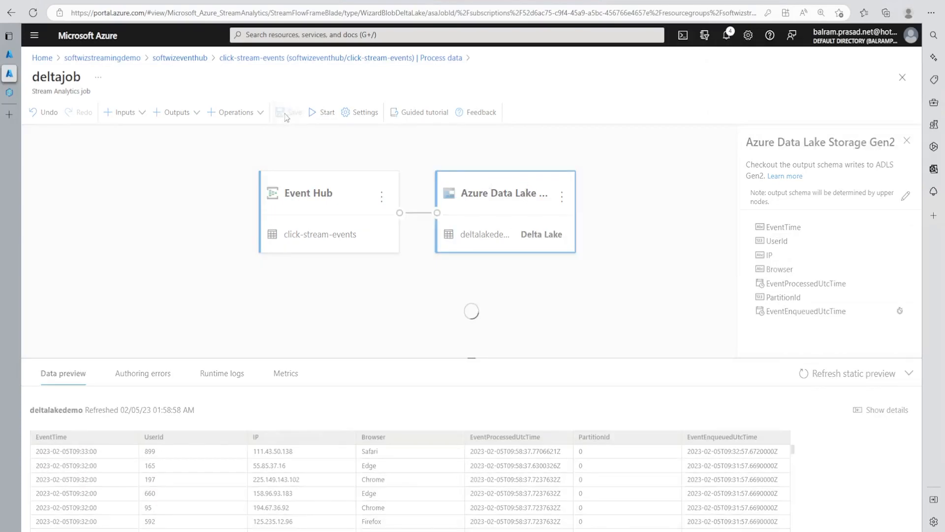
{"action": "left_click", "coordinate": [323, 113]}
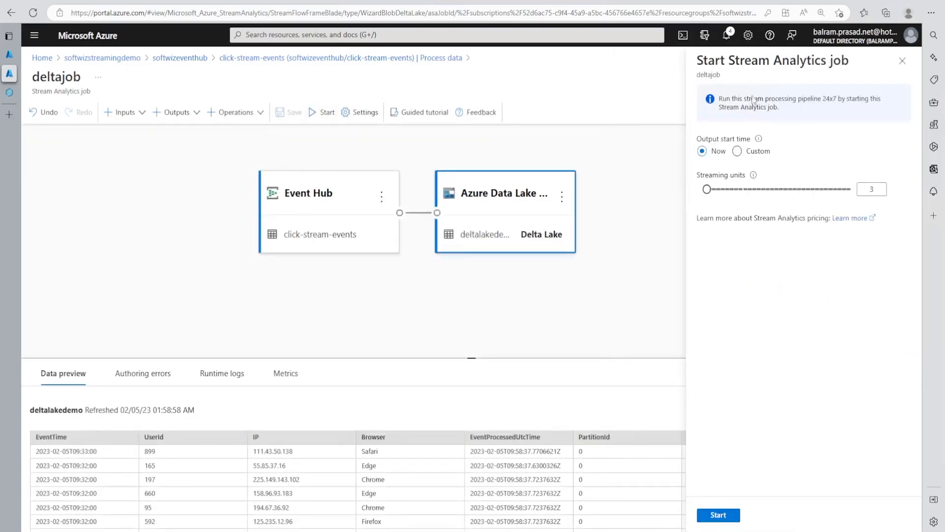
{"action": "left_click", "coordinate": [725, 515]}
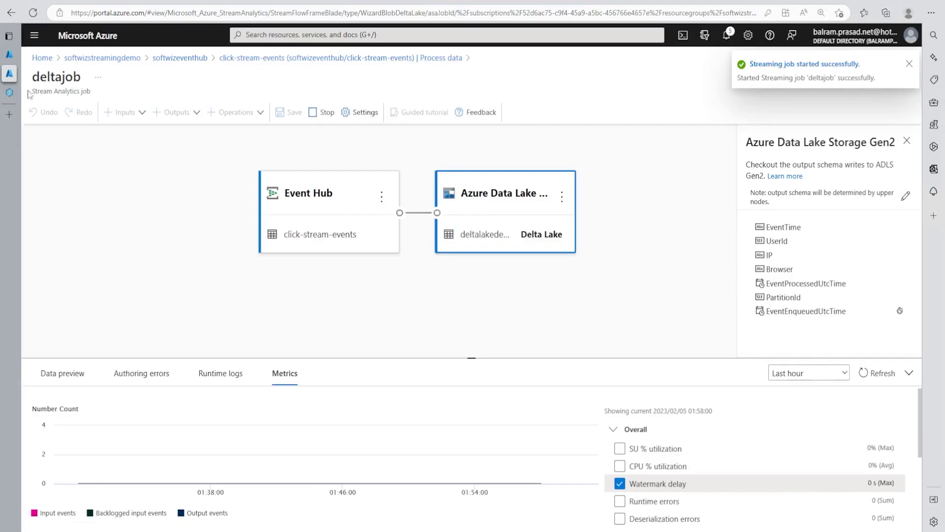
Step: Refresh the deltalakedemo container listing, and review the running job's Delta Lake output settings for minimum rows and maximum time
{"action": "left_click", "coordinate": [20, 57]}
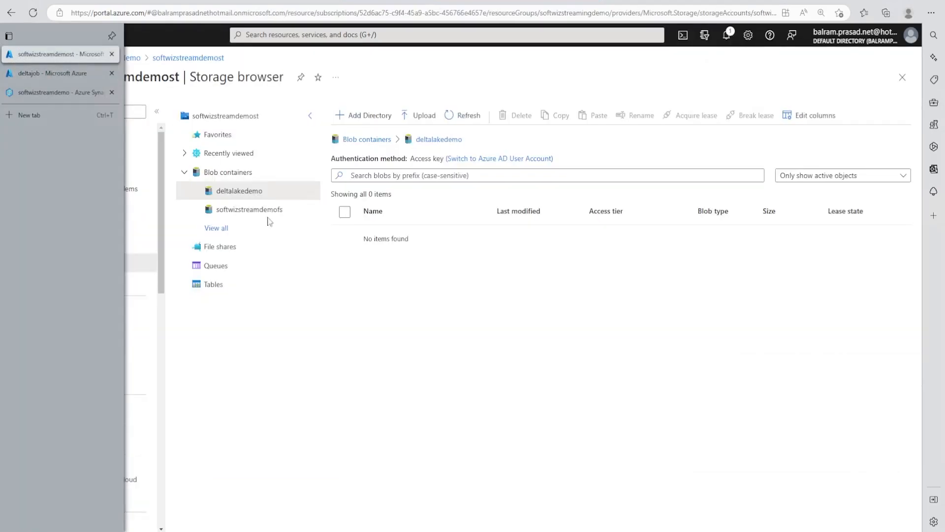
{"action": "left_click", "coordinate": [470, 119]}
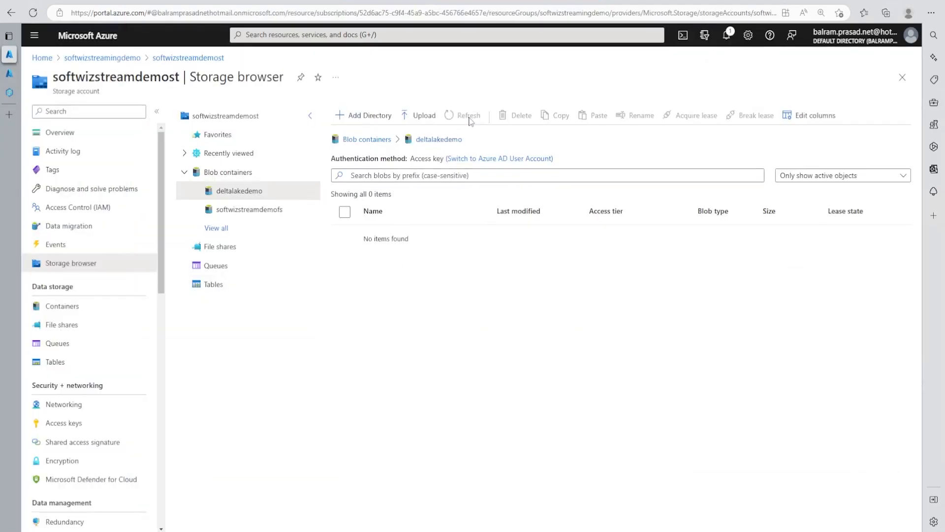
{"action": "left_click", "coordinate": [14, 77]}
{"action": "scroll", "coordinate": [821, 279], "scroll_direction": "down", "scroll_amount": 1}
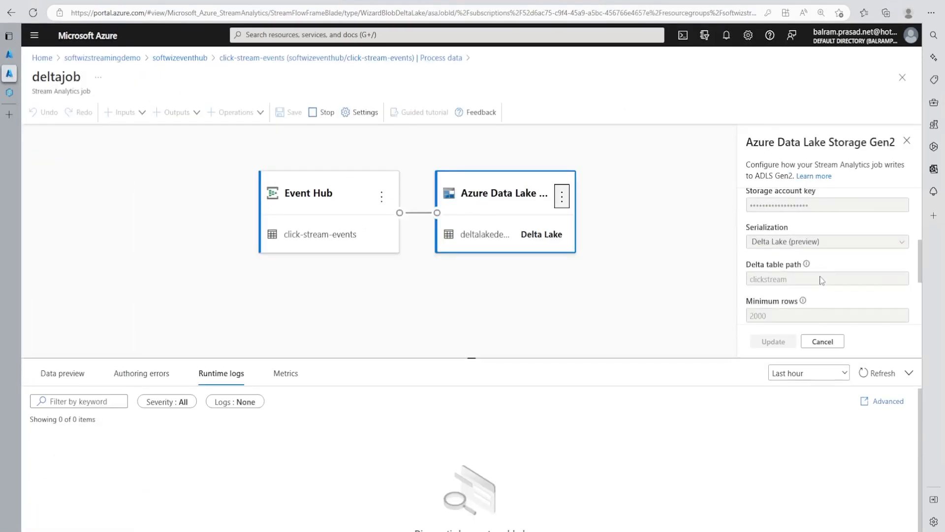
{"action": "scroll", "coordinate": [820, 280], "scroll_direction": "down", "scroll_amount": 1}
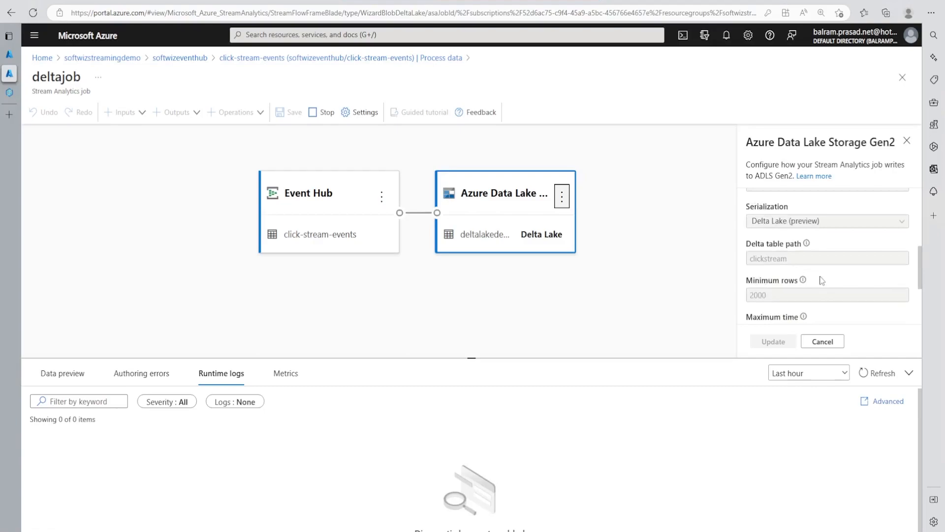
{"action": "scroll", "coordinate": [821, 279], "scroll_direction": "down", "scroll_amount": 5}
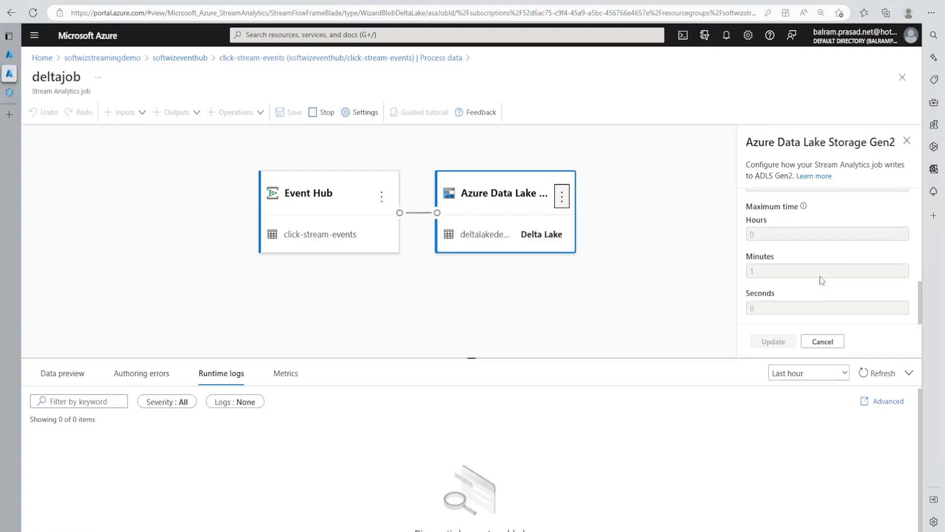
{"action": "scroll", "coordinate": [761, 271], "scroll_direction": "up", "scroll_amount": 3}
{"action": "scroll", "coordinate": [761, 271], "scroll_direction": "down", "scroll_amount": 1}
{"action": "scroll", "coordinate": [761, 270], "scroll_direction": "down", "scroll_amount": 2}
Step: Return to the storage browser and open the clickstream folder in the deltalakedemo container
{"action": "mouse_move", "coordinate": [18, 90]}
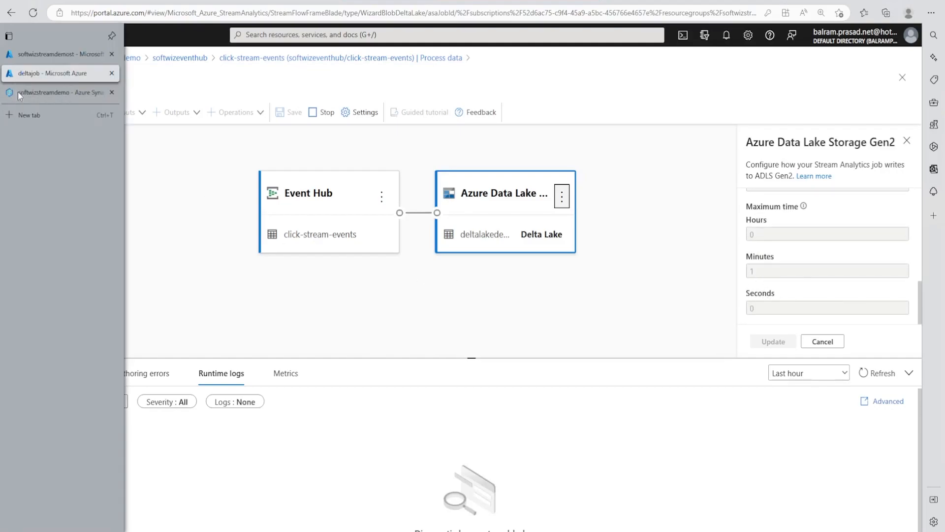
{"action": "left_click", "coordinate": [48, 57]}
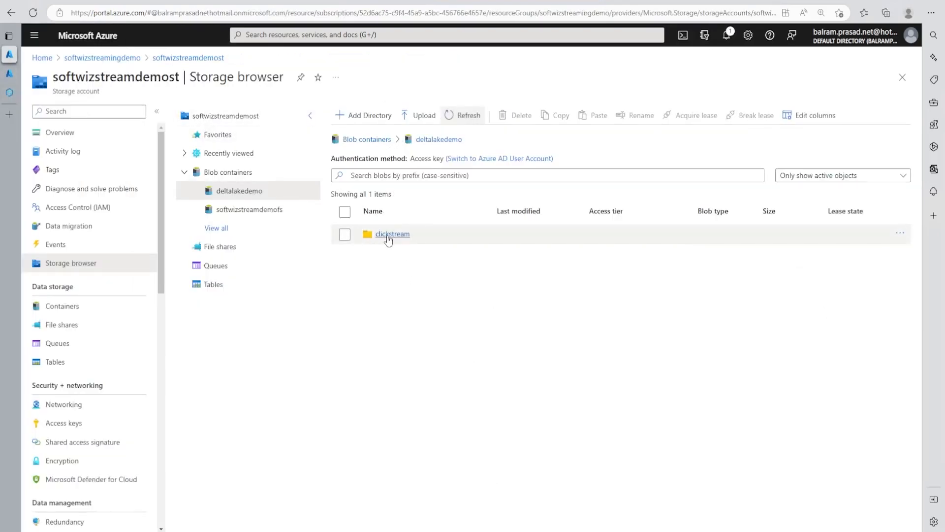
{"action": "left_click", "coordinate": [387, 236]}
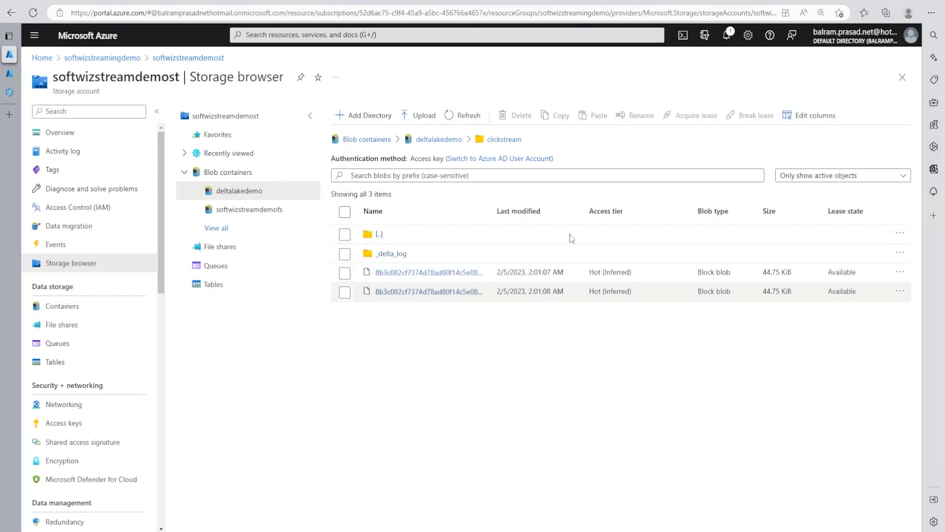
Step: Recheck the deltajob output's serialization, Delta table path and minimum rows settings
{"action": "left_click", "coordinate": [9, 93]}
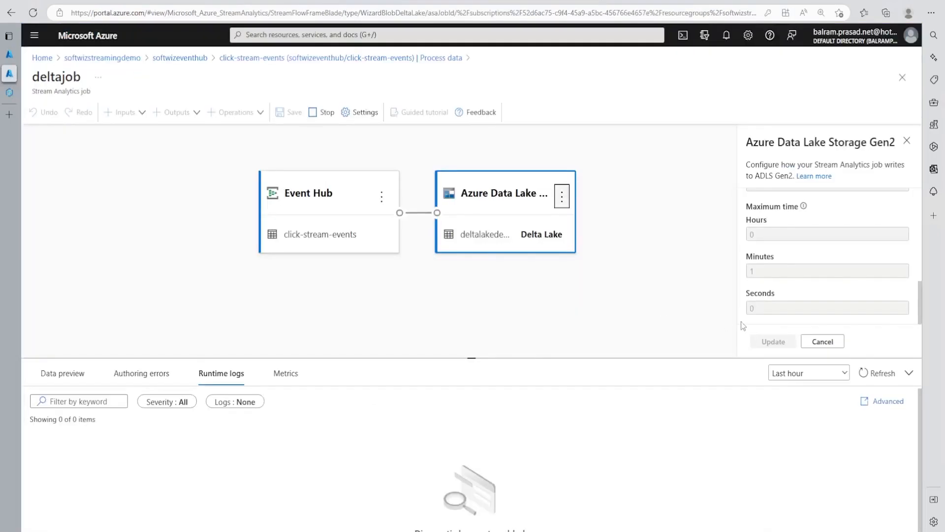
{"action": "scroll", "coordinate": [785, 297], "scroll_direction": "up", "scroll_amount": 3}
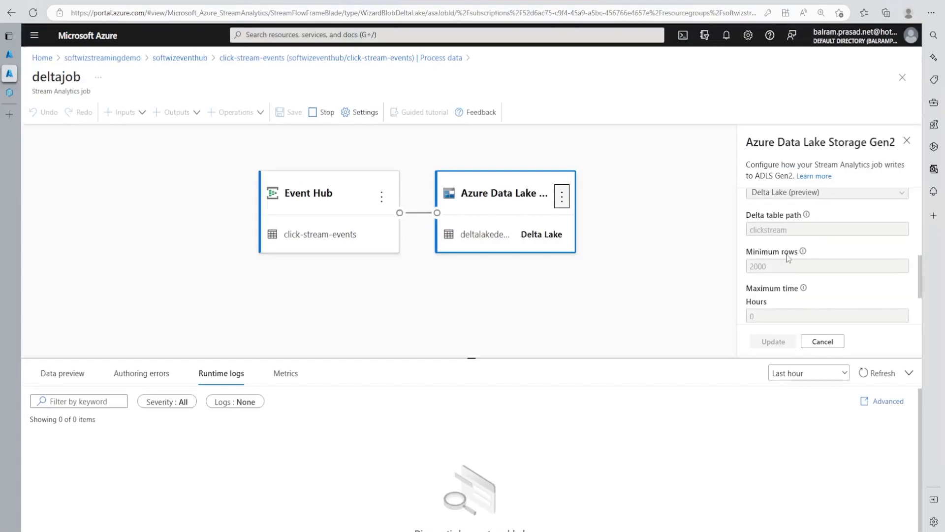
{"action": "scroll", "coordinate": [788, 259], "scroll_direction": "up", "scroll_amount": 1}
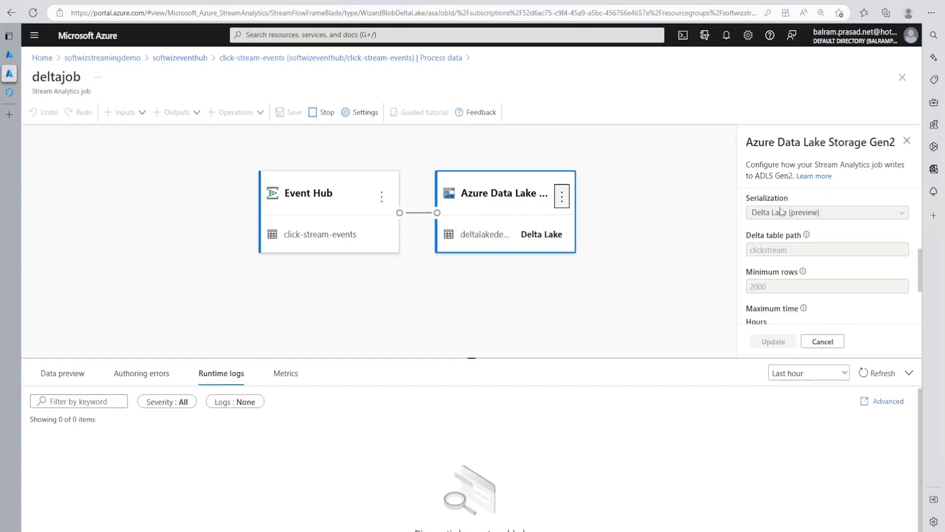
{"action": "left_click", "coordinate": [10, 93]}
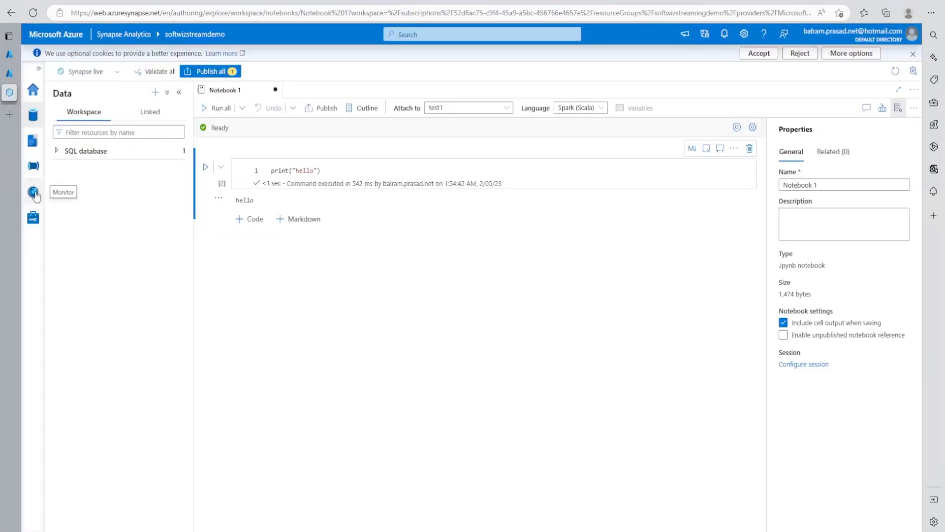
{"action": "left_click", "coordinate": [33, 192]}
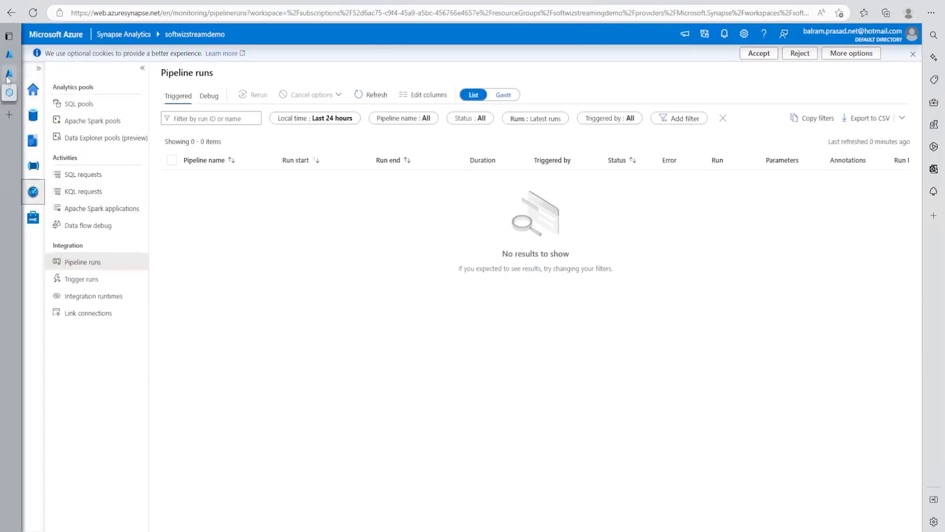
{"action": "left_click", "coordinate": [9, 74]}
Step: Download the first Parquet file from the storage account's clickstream folder and open it in Notepad
{"action": "left_click", "coordinate": [9, 54]}
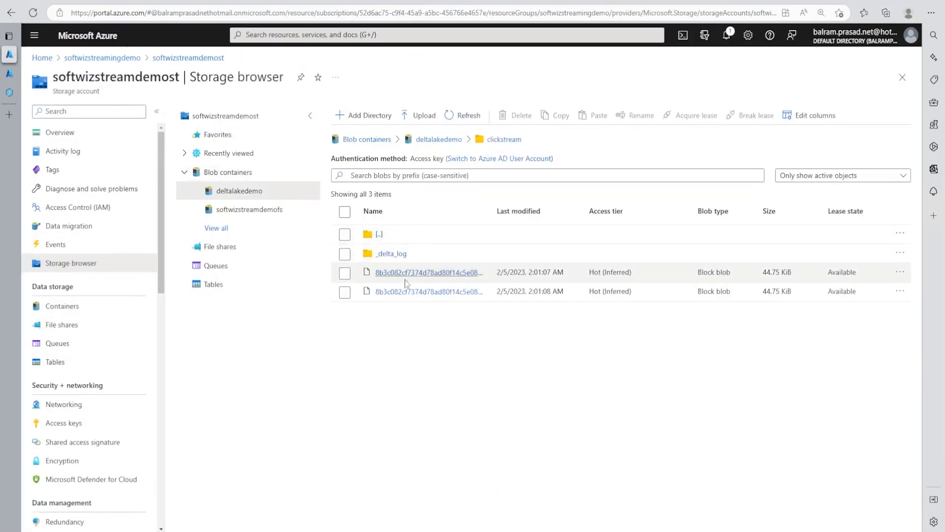
{"action": "left_click", "coordinate": [416, 274]}
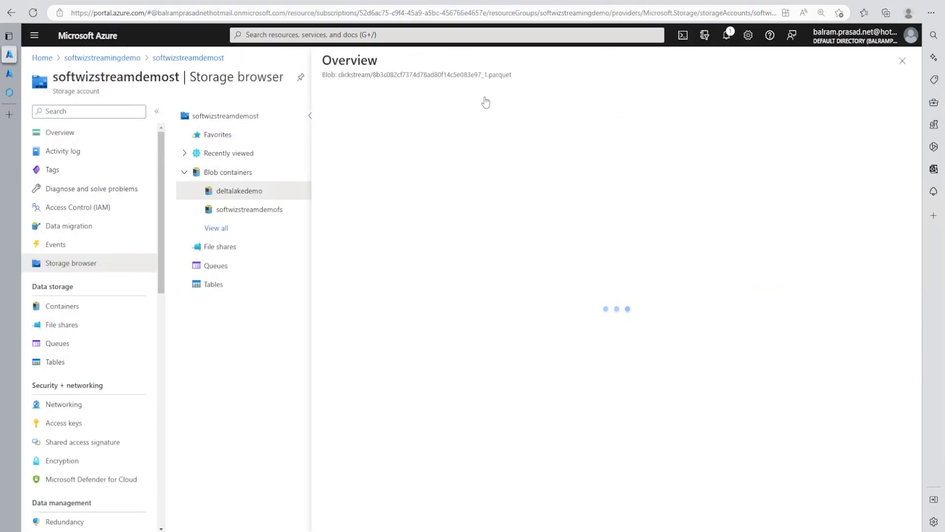
{"action": "left_click", "coordinate": [435, 96]}
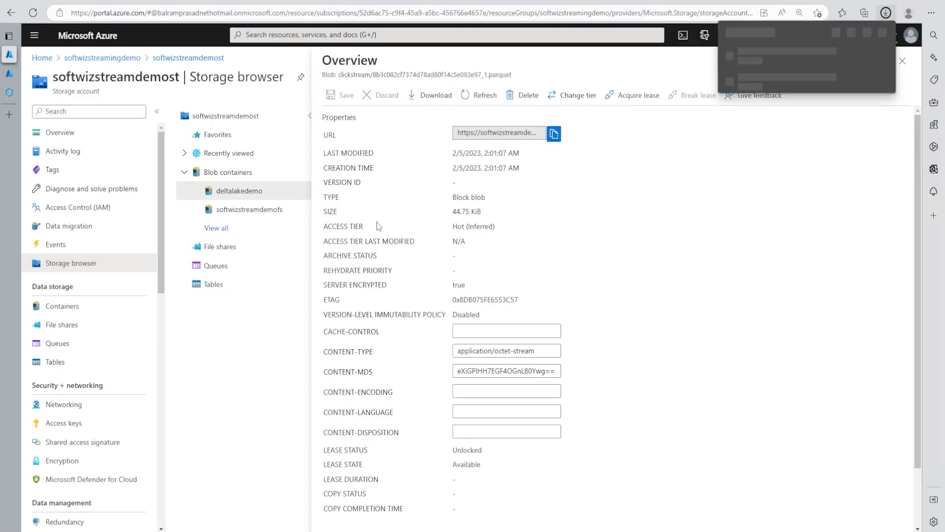
{"action": "left_click", "coordinate": [747, 60]}
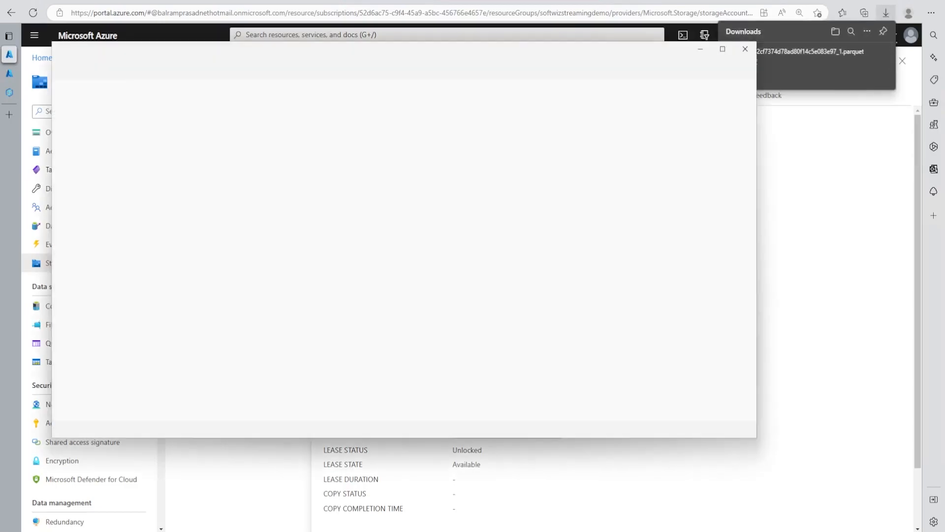
Step: Examine the raw event times and IP values in the downloaded Parquet file, and close Notepad
{"action": "scroll", "coordinate": [215, 327], "scroll_direction": "down", "scroll_amount": 4}
{"action": "double_click", "coordinate": [215, 329]}
{"action": "scroll", "coordinate": [214, 329], "scroll_direction": "down", "scroll_amount": 3}
{"action": "scroll", "coordinate": [214, 329], "scroll_direction": "down", "scroll_amount": 15}
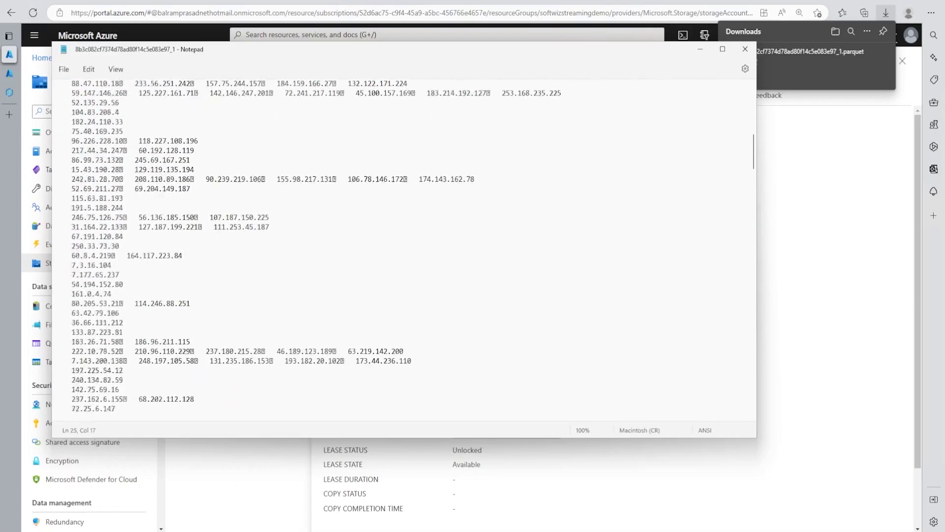
{"action": "scroll", "coordinate": [214, 329], "scroll_direction": "down", "scroll_amount": 8}
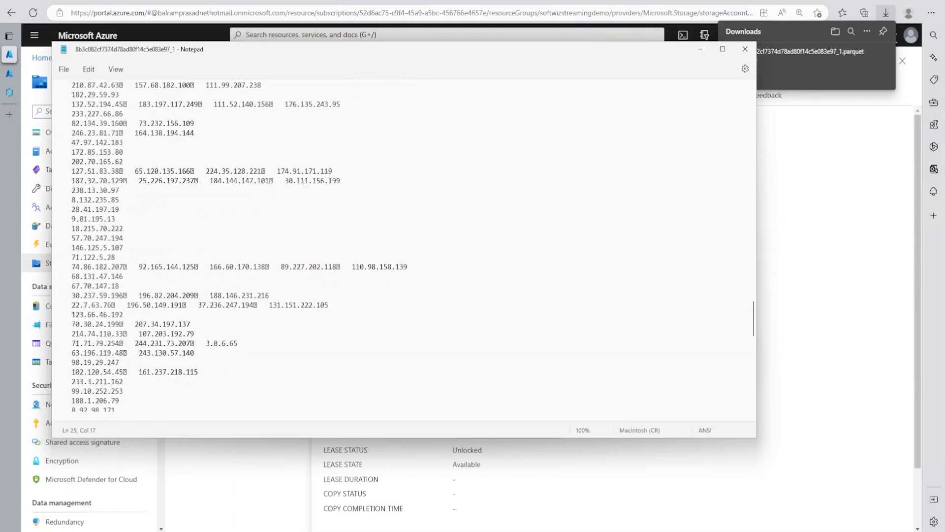
{"action": "left_click_drag", "start_coordinate": [751, 322], "coordinate": [744, 90]}
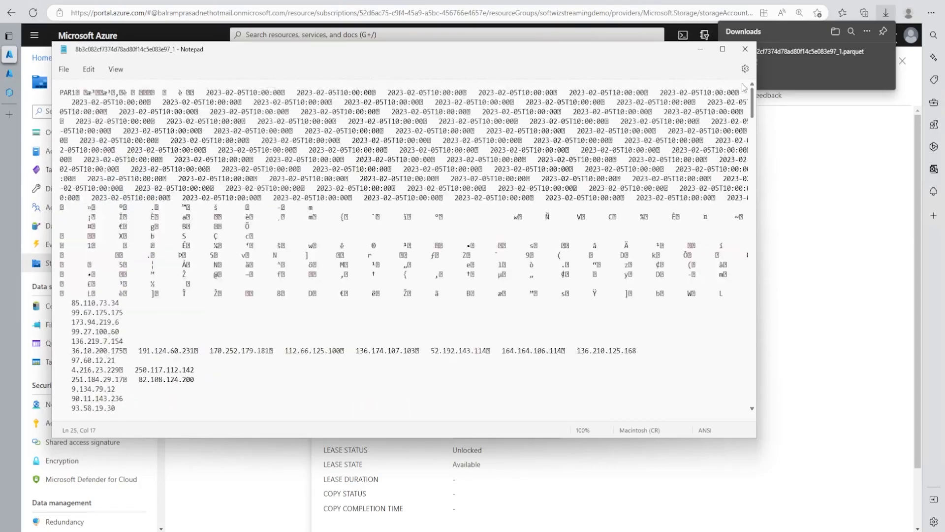
{"action": "left_click_drag", "start_coordinate": [270, 150], "coordinate": [492, 226]}
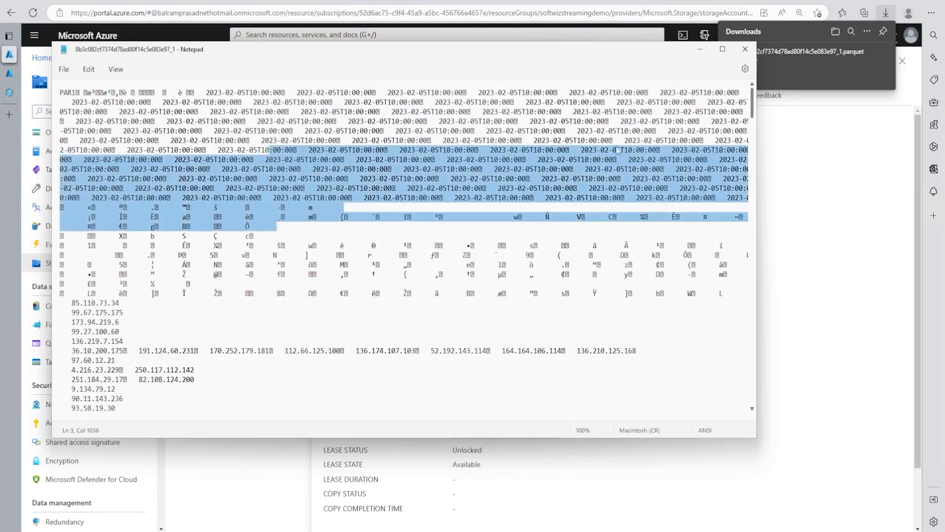
{"action": "left_click", "coordinate": [744, 51]}
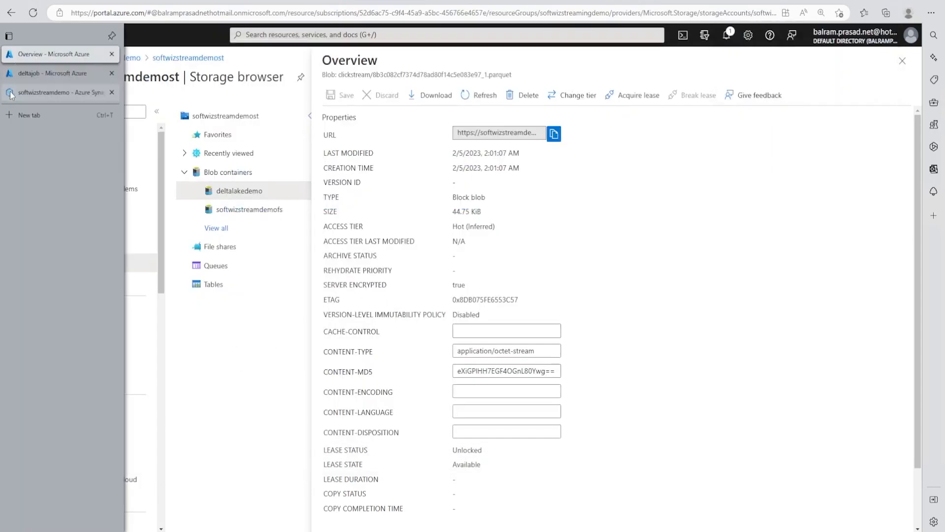
Step: Switch to Synapse Studio and check the workspace's linked services for an Azure Data Lake Storage Gen2 connection
{"action": "left_click", "coordinate": [11, 94]}
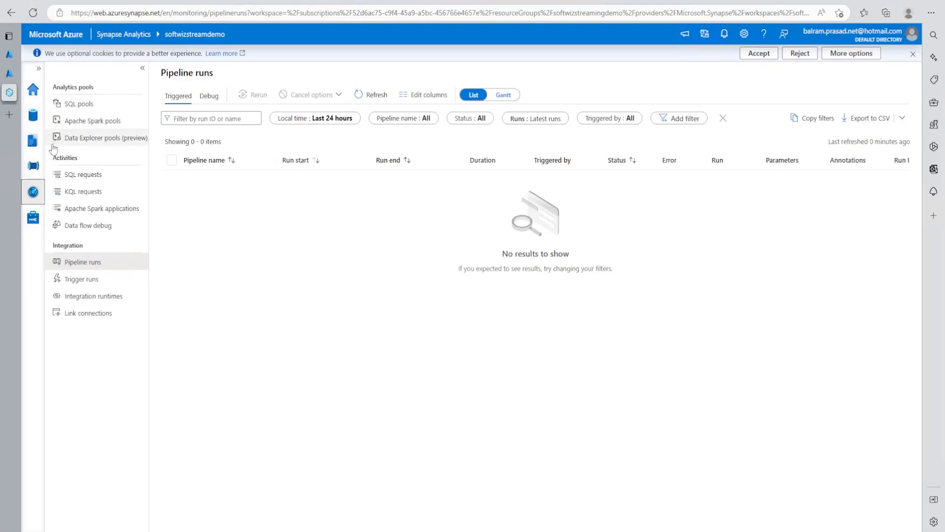
{"action": "left_click", "coordinate": [32, 217]}
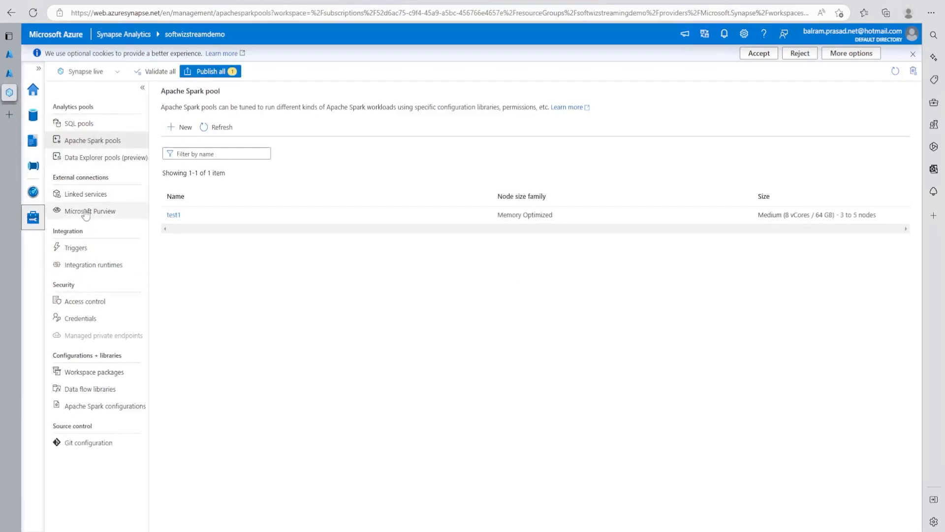
{"action": "left_click", "coordinate": [74, 195]}
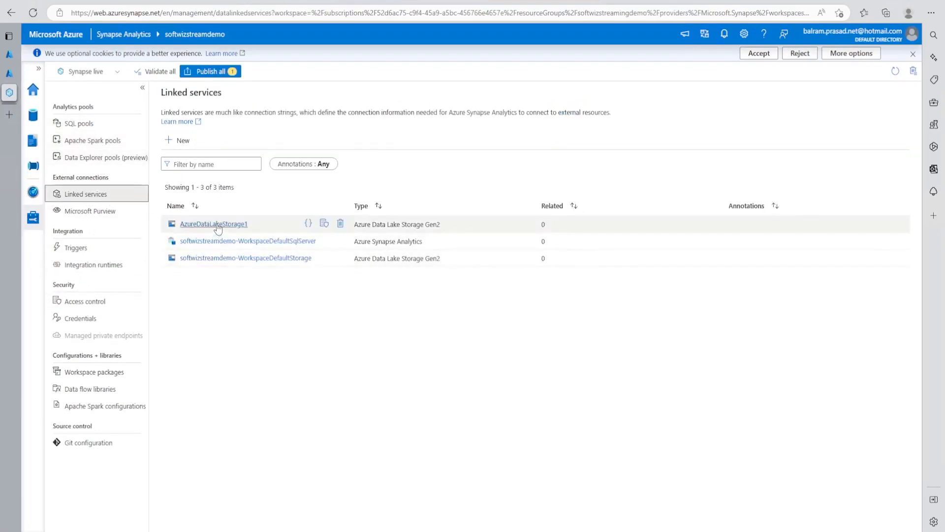
Step: Browse the linked AzureDataLakeStorage1 account to the clickstream folder in the deltalakedemo container
{"action": "left_click", "coordinate": [33, 116]}
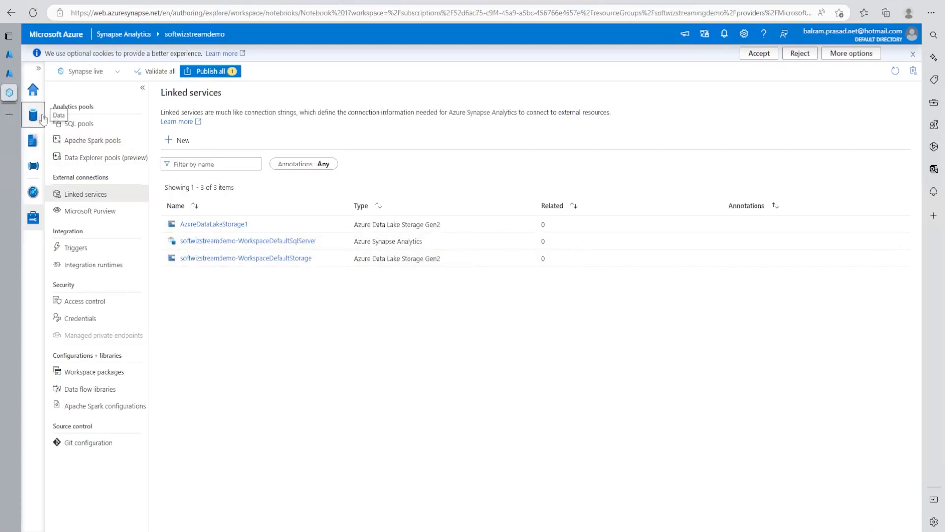
{"action": "left_click", "coordinate": [149, 111]}
{"action": "left_click", "coordinate": [61, 151]}
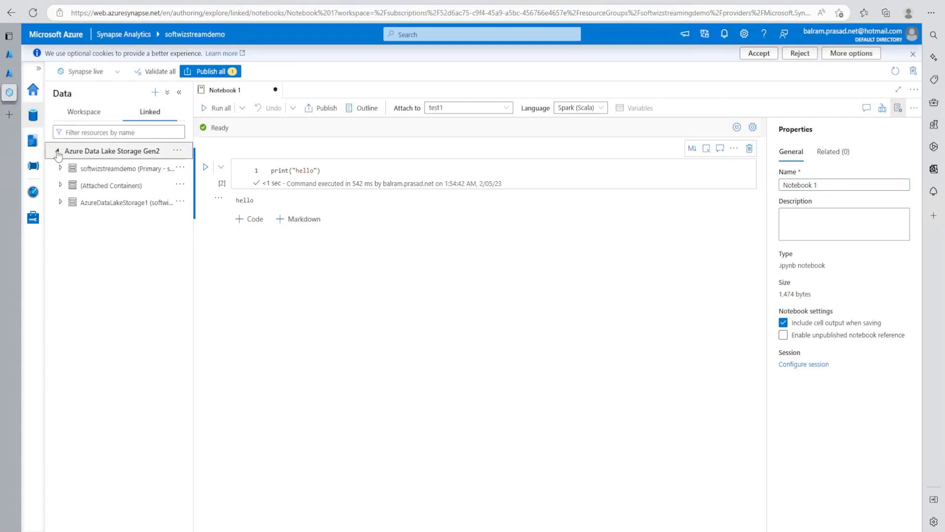
{"action": "left_click", "coordinate": [60, 206]}
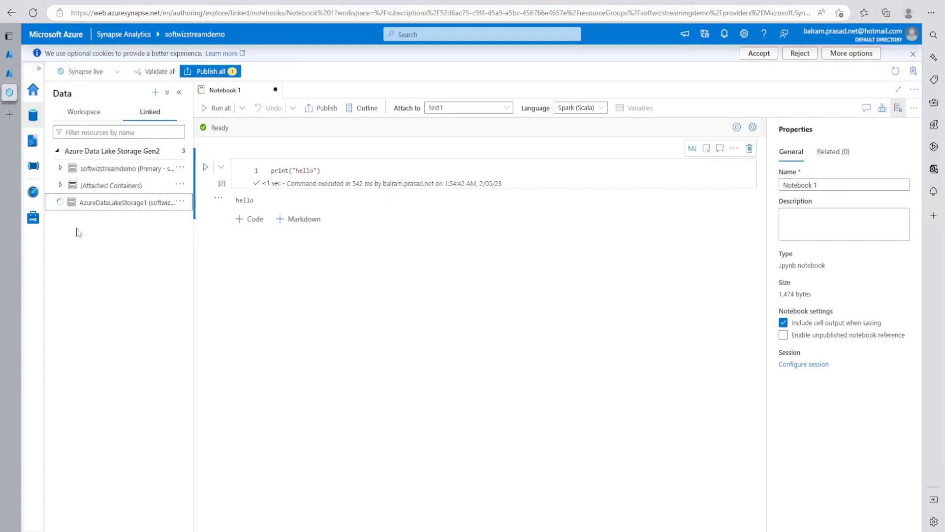
{"action": "left_click", "coordinate": [99, 219]}
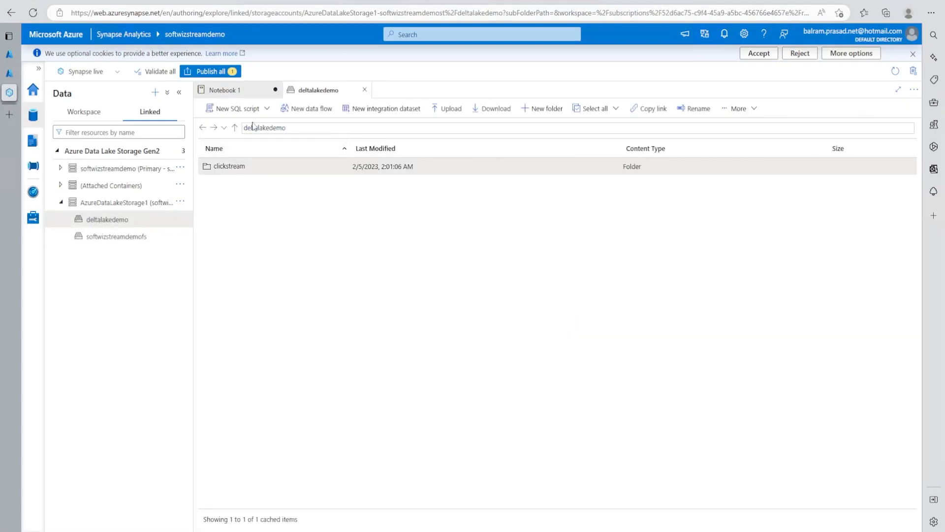
{"action": "double_click", "coordinate": [230, 168]}
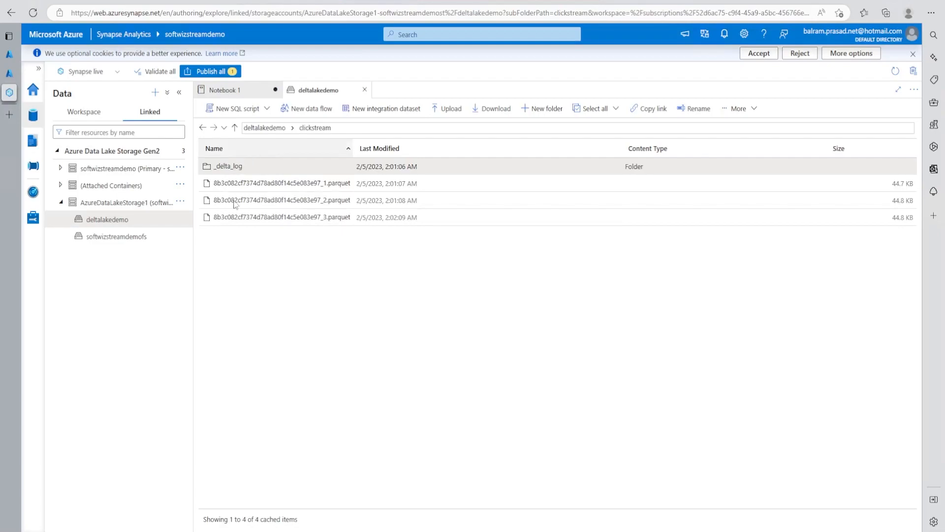
Step: Generate a new notebook that loads the clickstream folder's first Parquet file into a DataFrame
{"action": "right_click", "coordinate": [306, 187]}
{"action": "mouse_move", "coordinate": [345, 213]}
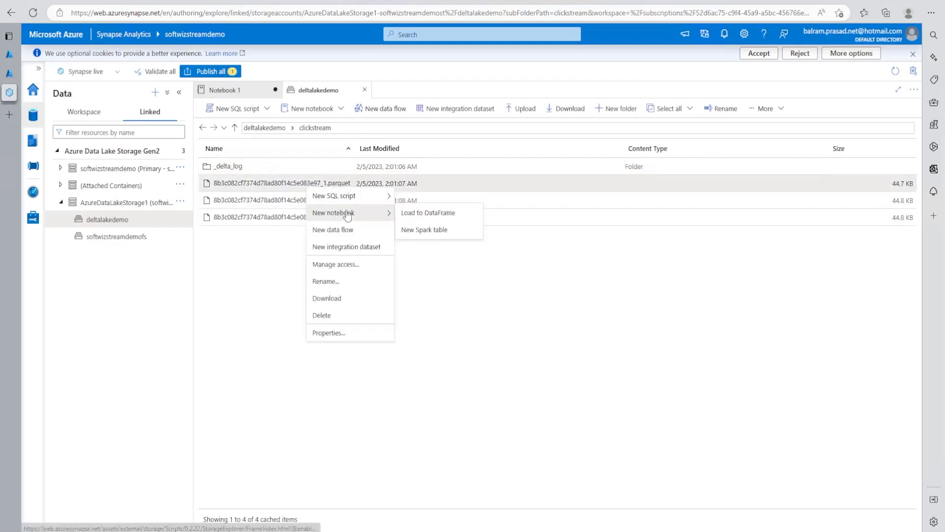
{"action": "left_click", "coordinate": [447, 217]}
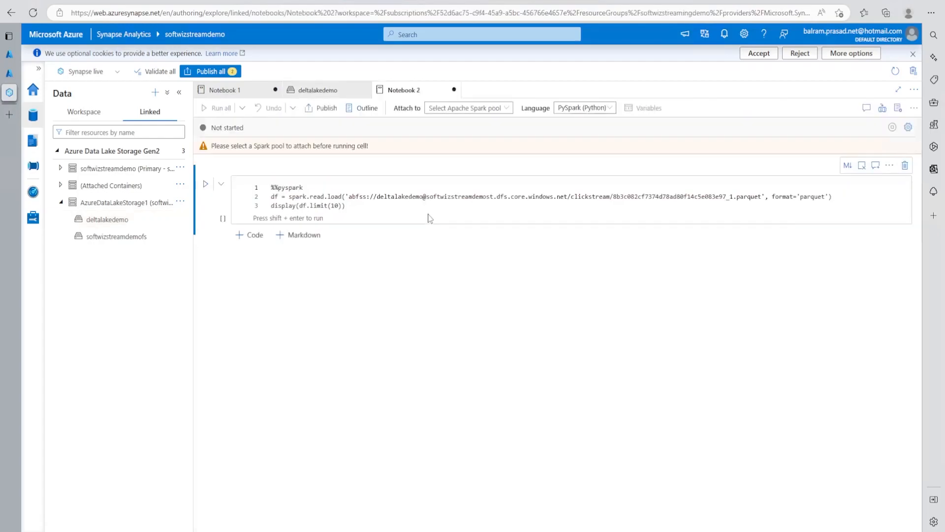
Step: Copy the generated PySpark code into a new code cell in Notebook 1 and run it
{"action": "key", "text": "ctrl+a"}
{"action": "key", "text": "ctrl+c"}
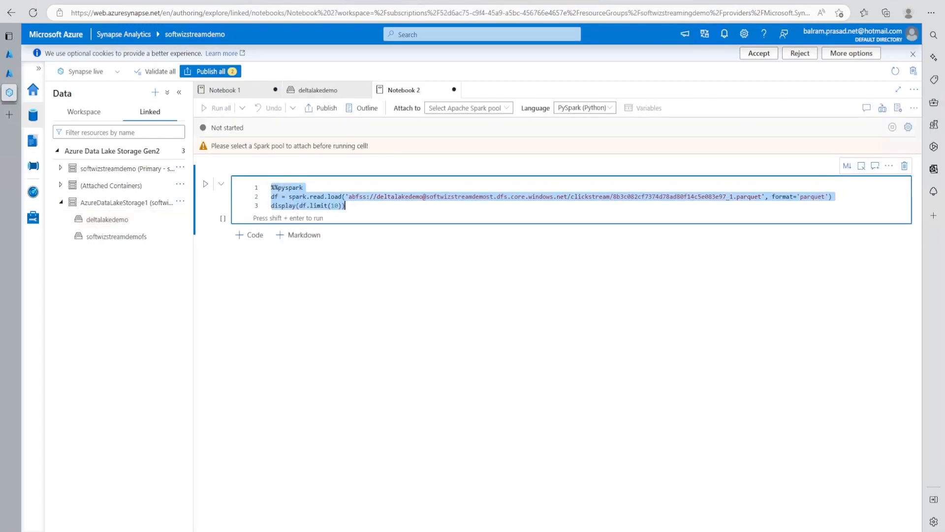
{"action": "left_click", "coordinate": [466, 108]}
{"action": "left_click", "coordinate": [328, 92]}
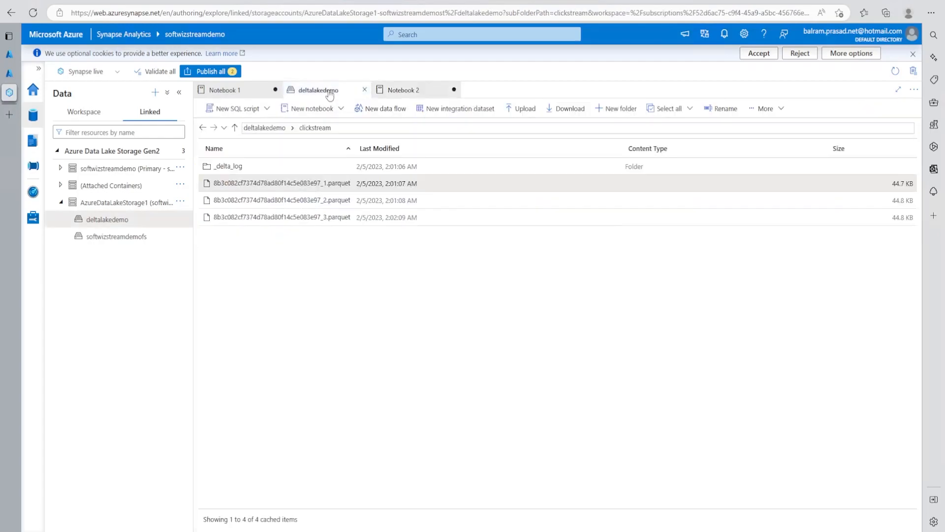
{"action": "left_click", "coordinate": [241, 91]}
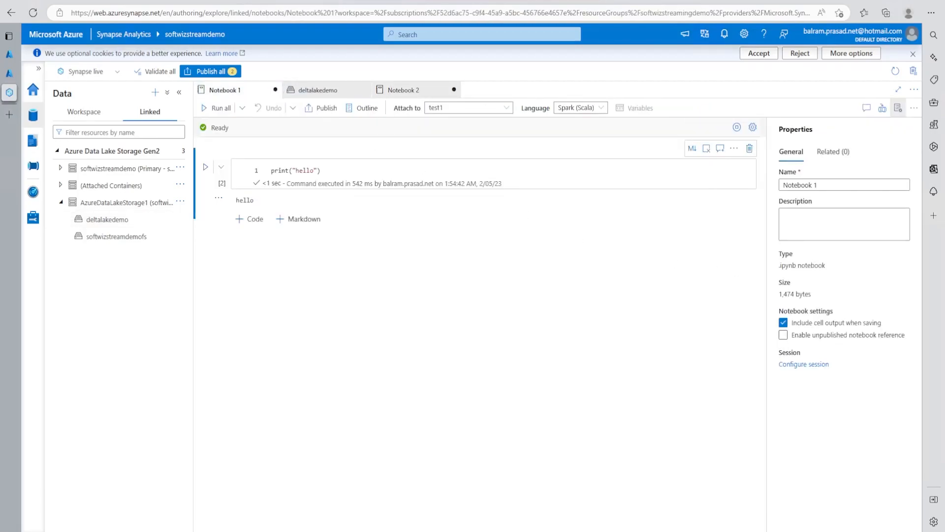
{"action": "left_click", "coordinate": [250, 219]}
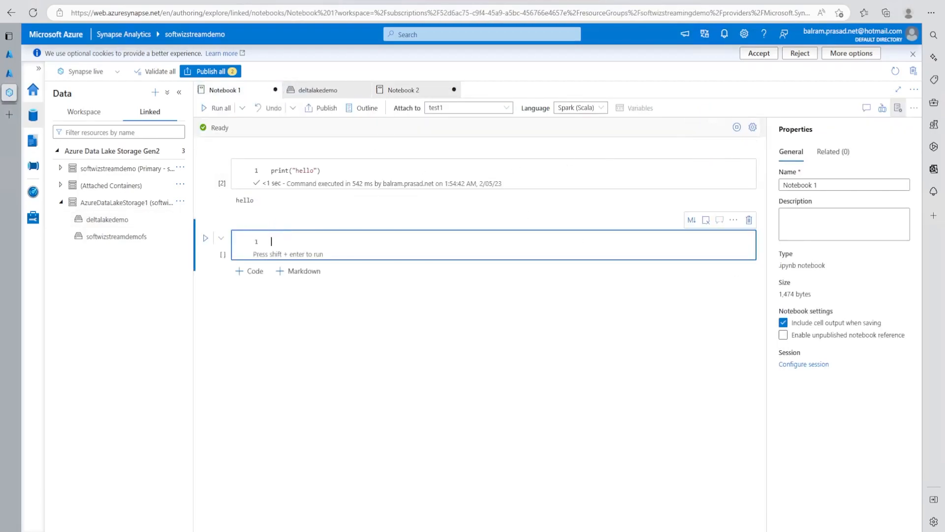
{"action": "key", "text": "ctrl+v"}
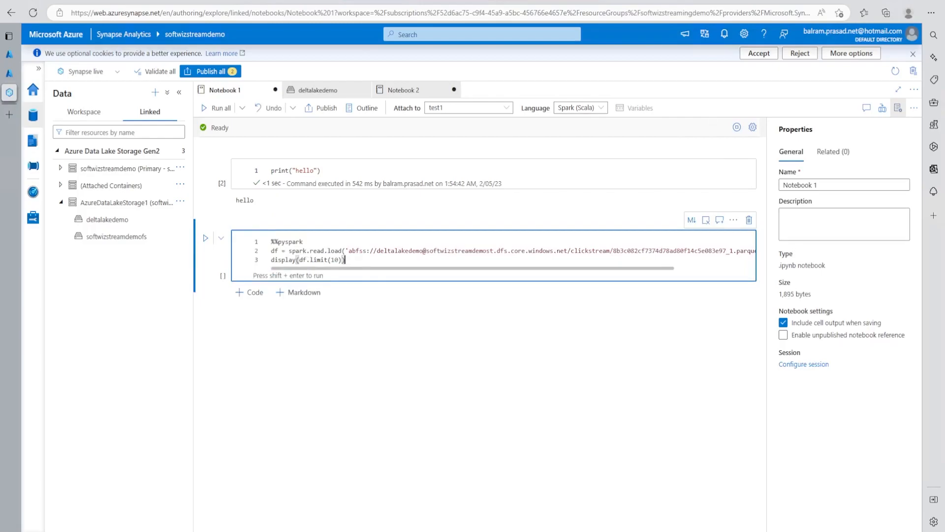
{"action": "key", "text": "shift+Return"}
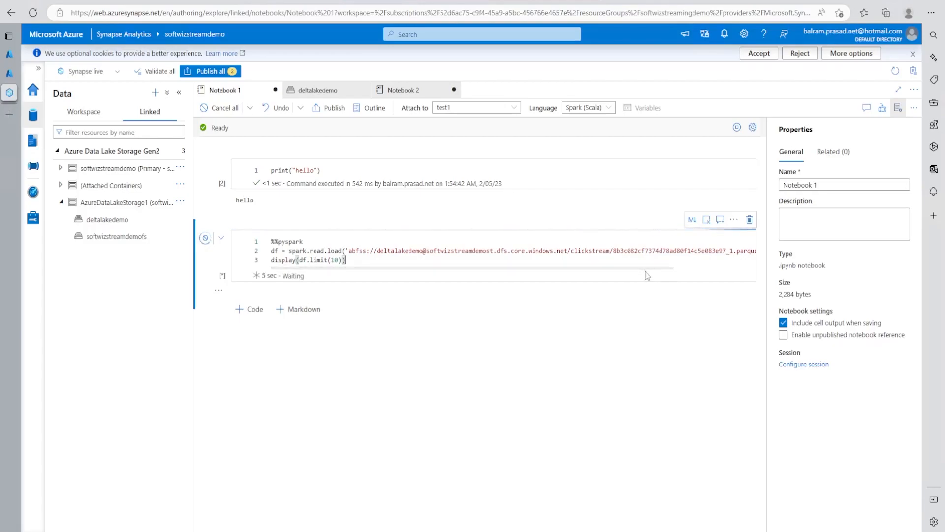
Step: Duplicate the Parquet-loading code into another new code cell below it in Notebook 1
{"action": "left_click", "coordinate": [693, 268]}
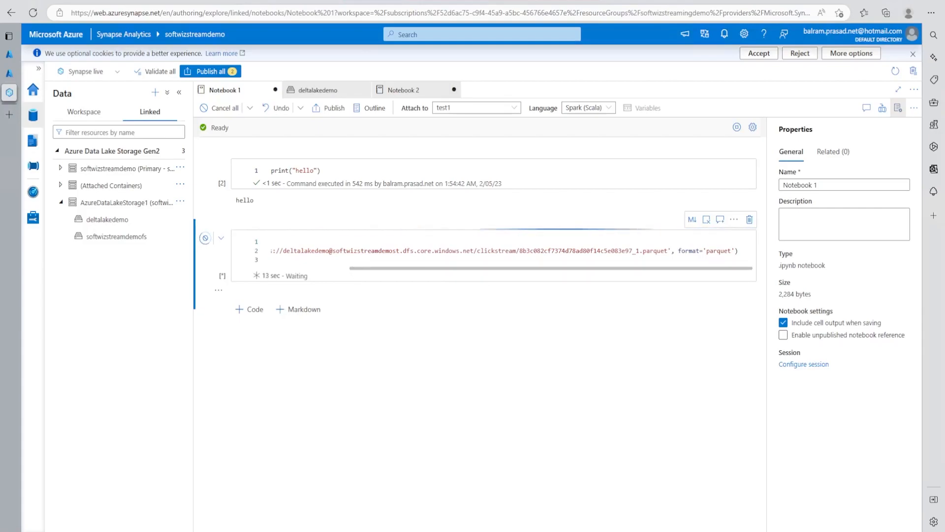
{"action": "left_click", "coordinate": [343, 251]}
{"action": "key", "text": "ctrl+a"}
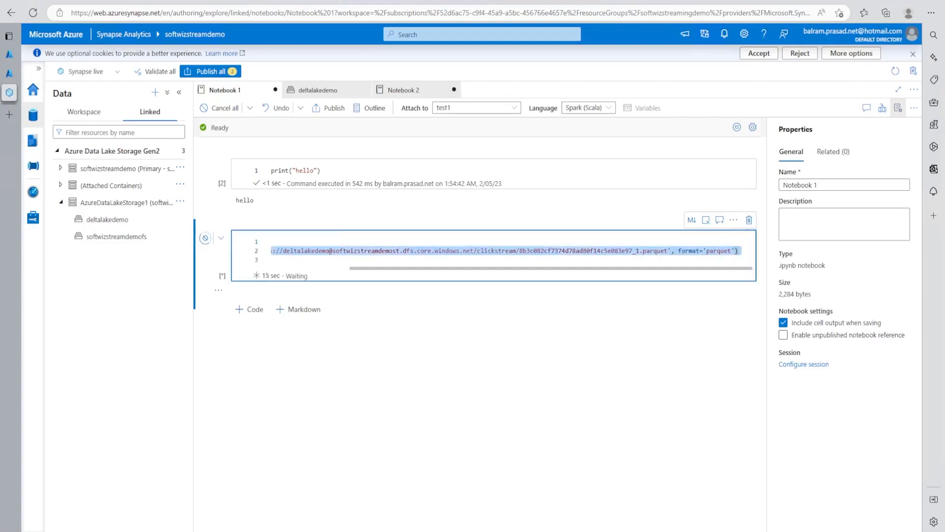
{"action": "left_click", "coordinate": [253, 309]}
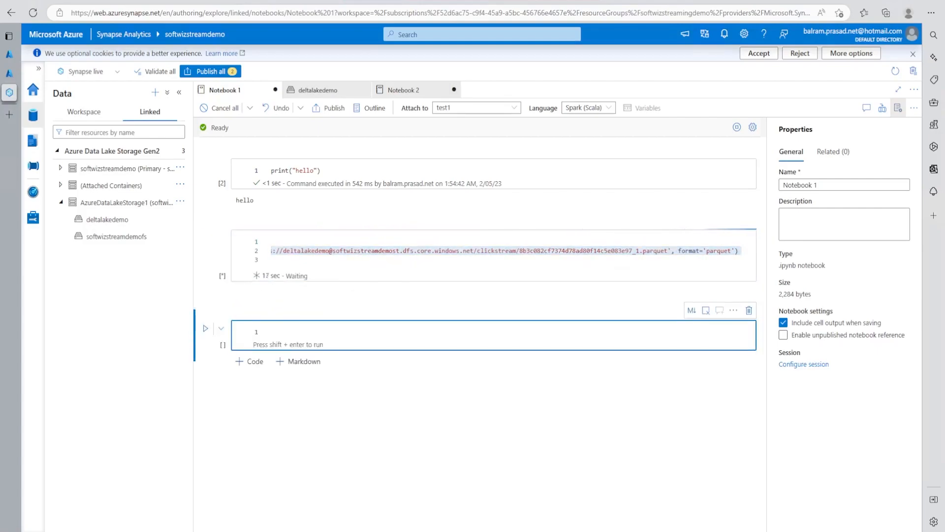
{"action": "key", "text": "ctrl+v"}
Step: In the duplicated cell, set the load format to 'delta' and shorten the path to end at the clickstream folder
{"action": "left_click_drag", "start_coordinate": [643, 359], "coordinate": [708, 359]}
{"action": "double_click", "coordinate": [723, 340]}
{"action": "type", "text": "delta"}
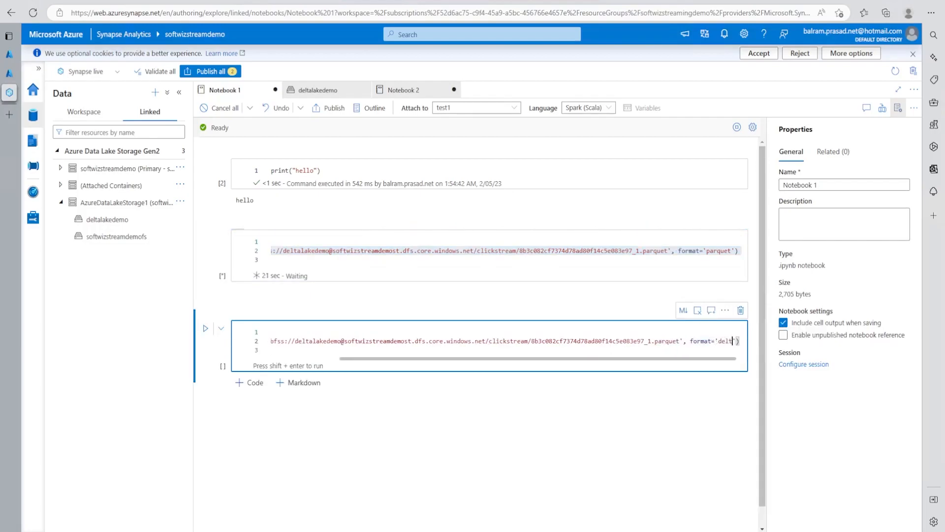
{"action": "double_click", "coordinate": [605, 341]}
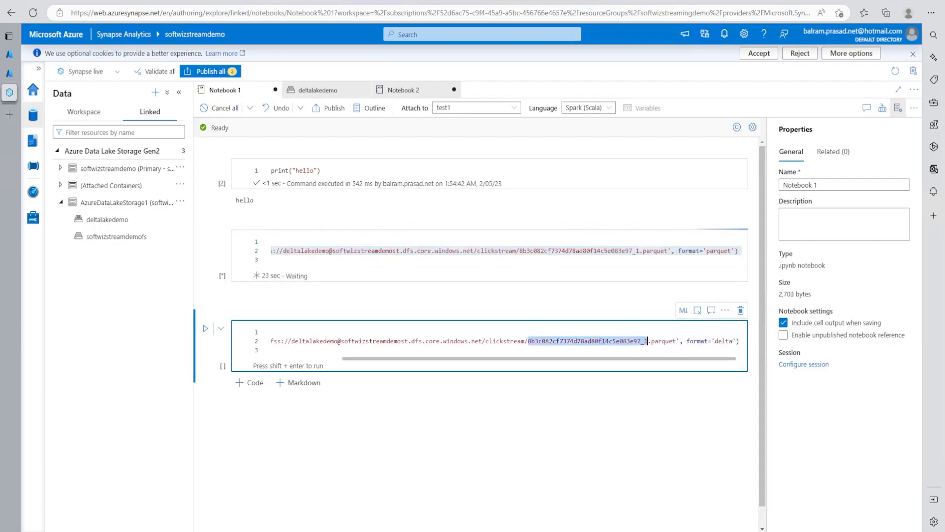
{"action": "key", "text": "BackSpace"}
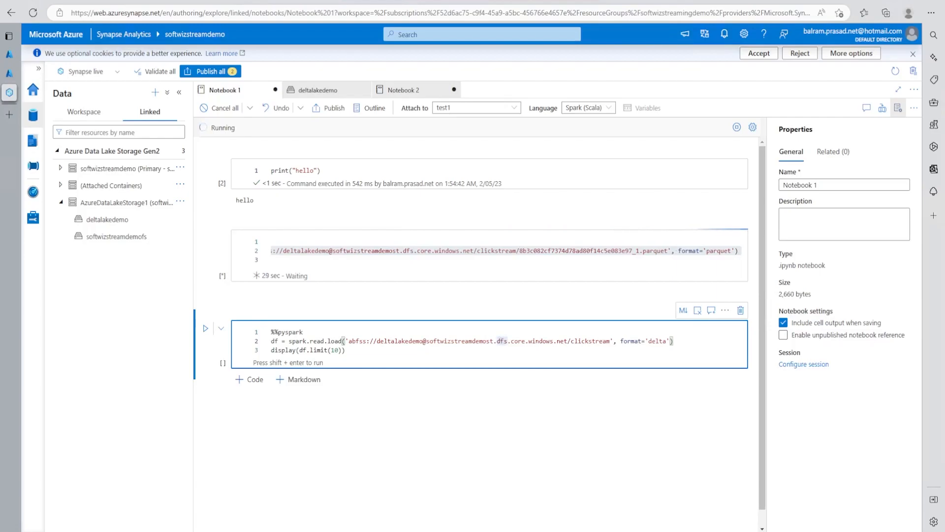
Step: Review the Parquet cell's code and result table, and run the cell that loads the clickstream folder as Delta
{"action": "left_click_drag", "start_coordinate": [474, 269], "coordinate": [355, 277]}
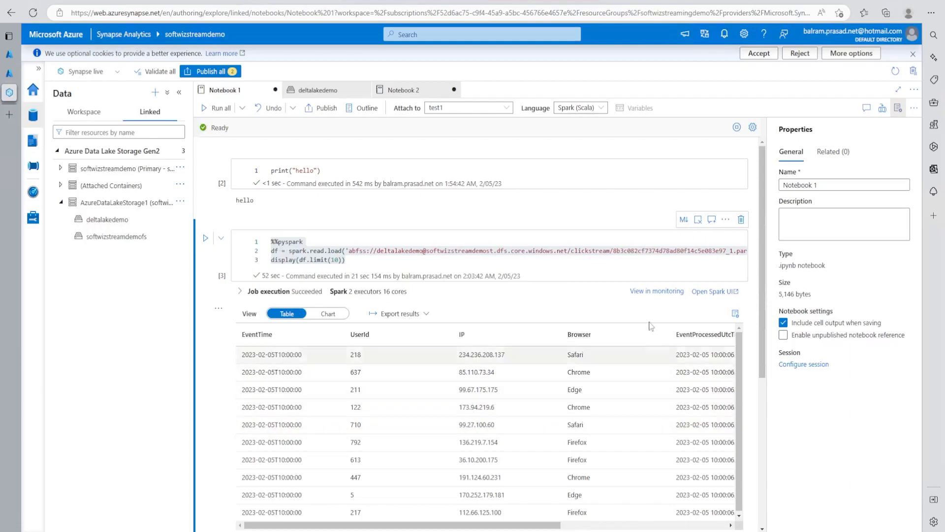
{"action": "scroll", "coordinate": [642, 339], "scroll_direction": "down", "scroll_amount": 5}
{"action": "left_click", "coordinate": [502, 348]}
{"action": "key", "text": "shift+Return"}
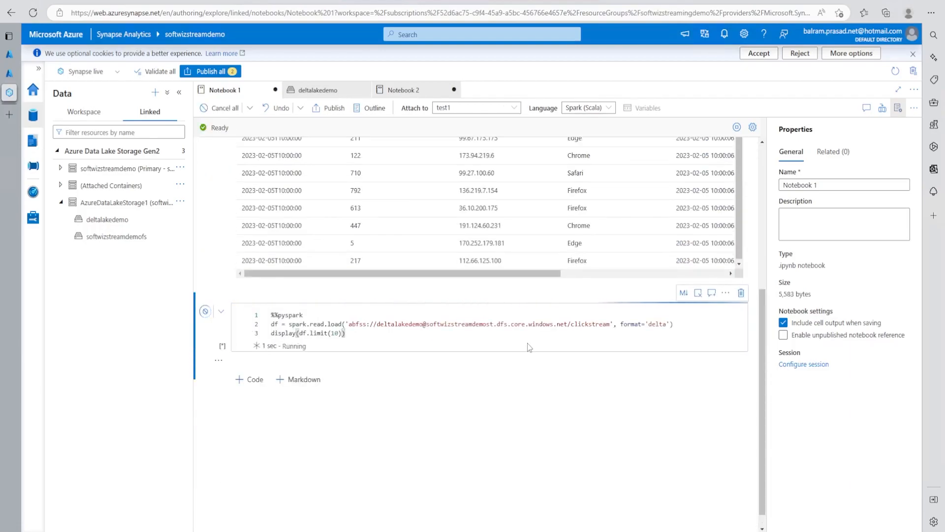